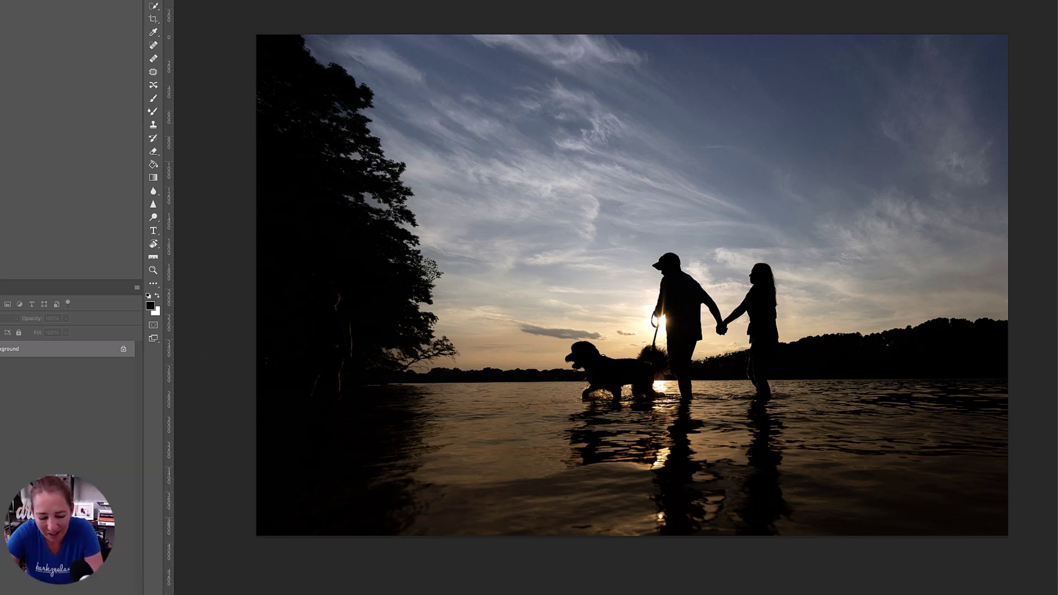
- Duplicate the background layer and outline the dark tree and the shadowed water beneath it with the Patch tool
key("super+j")
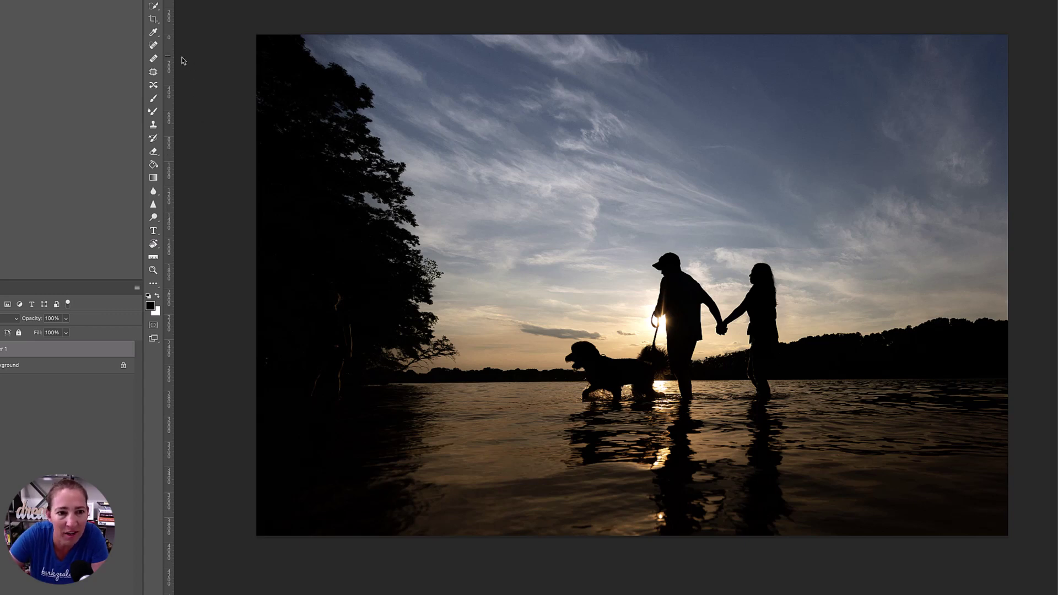
left_click(154, 47)
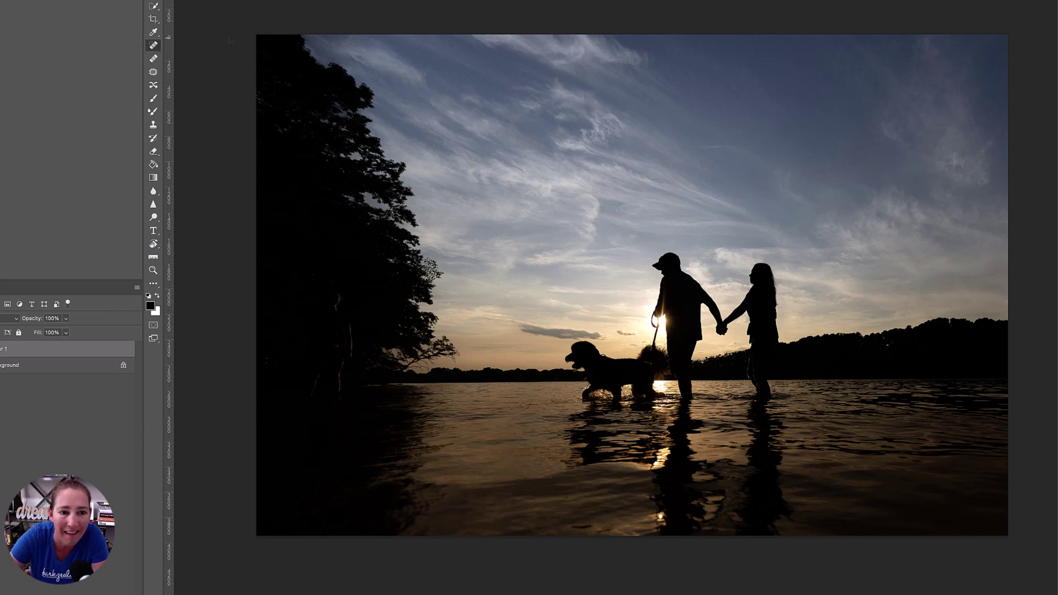
left_click(153, 72)
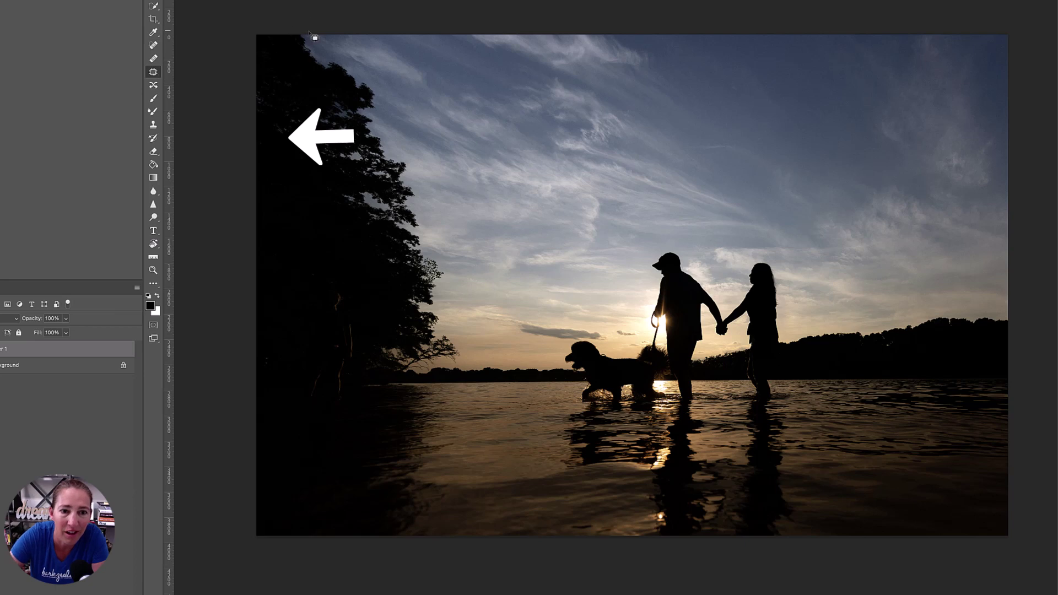
mouse_move(325, 48)
left_mouse_down()
mouse_move(378, 90)
mouse_move(447, 264)
mouse_move(464, 359)
mouse_move(437, 541)
mouse_move(354, 574)
mouse_move(193, 558)
mouse_move(177, 338)
mouse_move(202, 8)
mouse_move(311, 18)
left_mouse_up()
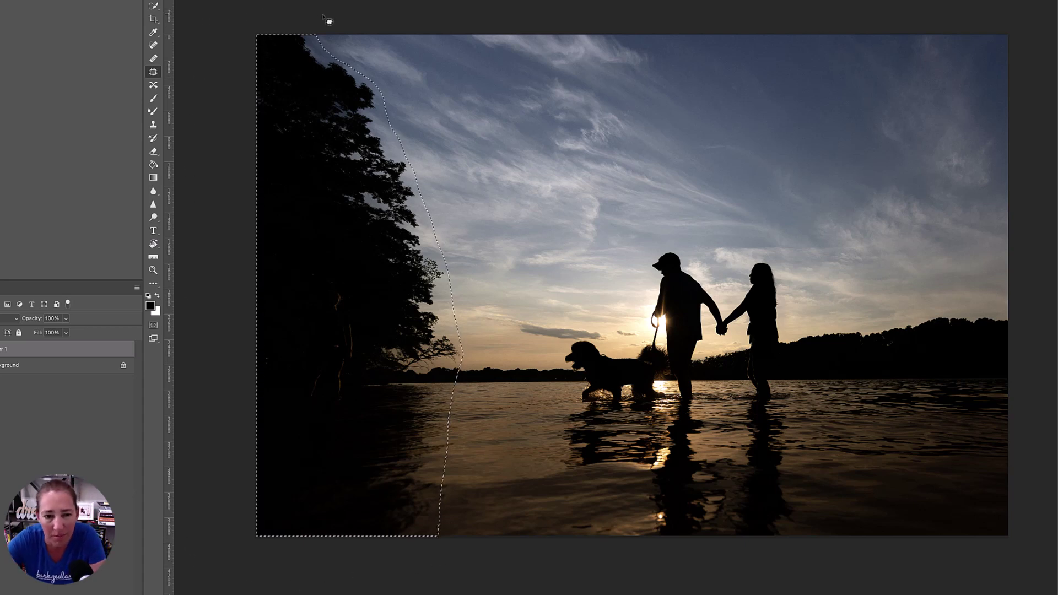
- Apply Content-Aware Fill to the outlined tree area, excluding the couple, the dog, their reflections and the far hills from sampling
right_click(317, 98)
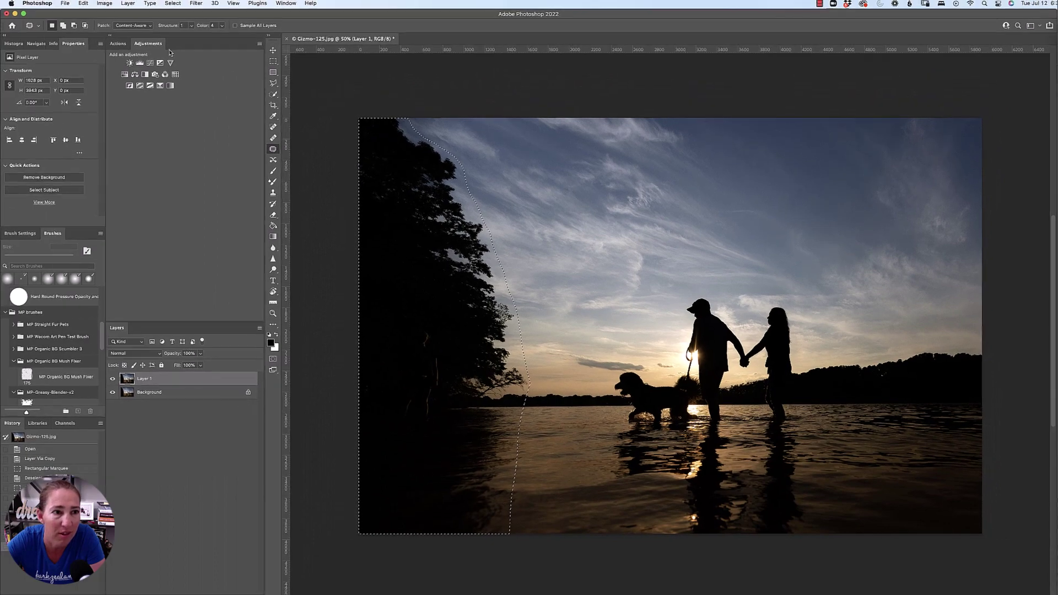
left_click(83, 3)
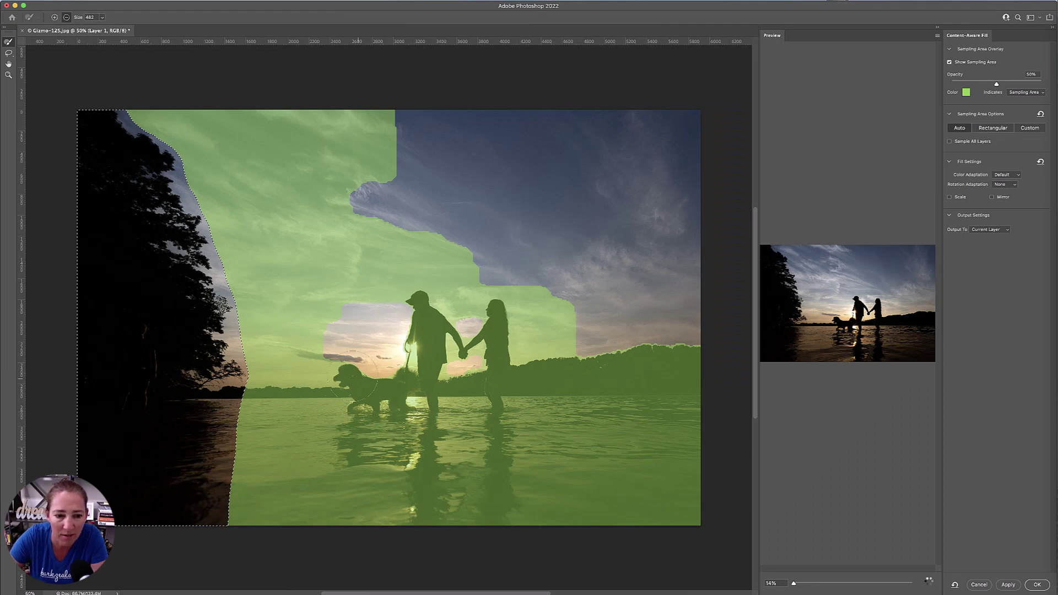
mouse_move(333, 393)
left_mouse_down()
mouse_move(351, 373)
mouse_move(394, 402)
mouse_move(402, 334)
mouse_move(506, 325)
mouse_move(507, 393)
mouse_move(378, 467)
mouse_move(502, 498)
mouse_move(470, 409)
mouse_move(574, 379)
mouse_move(632, 387)
mouse_move(678, 371)
left_mouse_up()
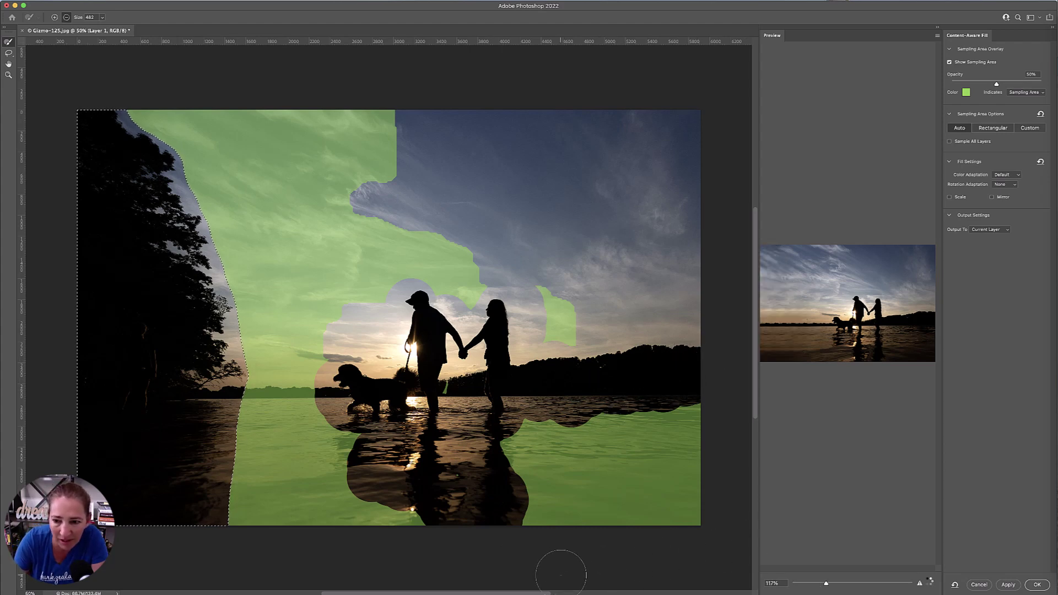
left_click(1038, 584)
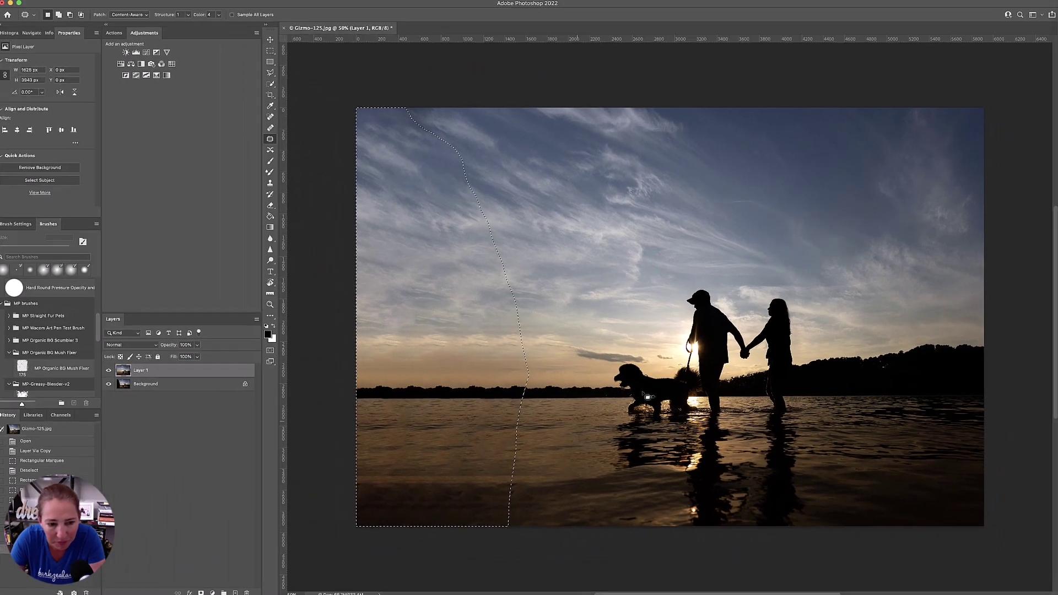
- Undo the content-aware fill, clear the selection and merge the duplicate layer into the background
key("super+z")
key("super+z")
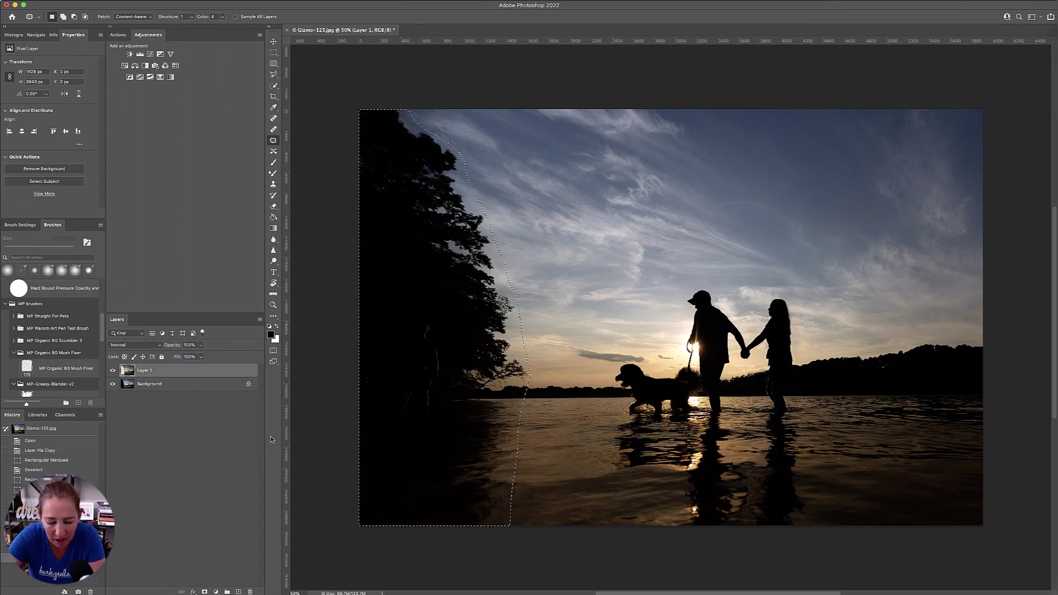
key("super+d")
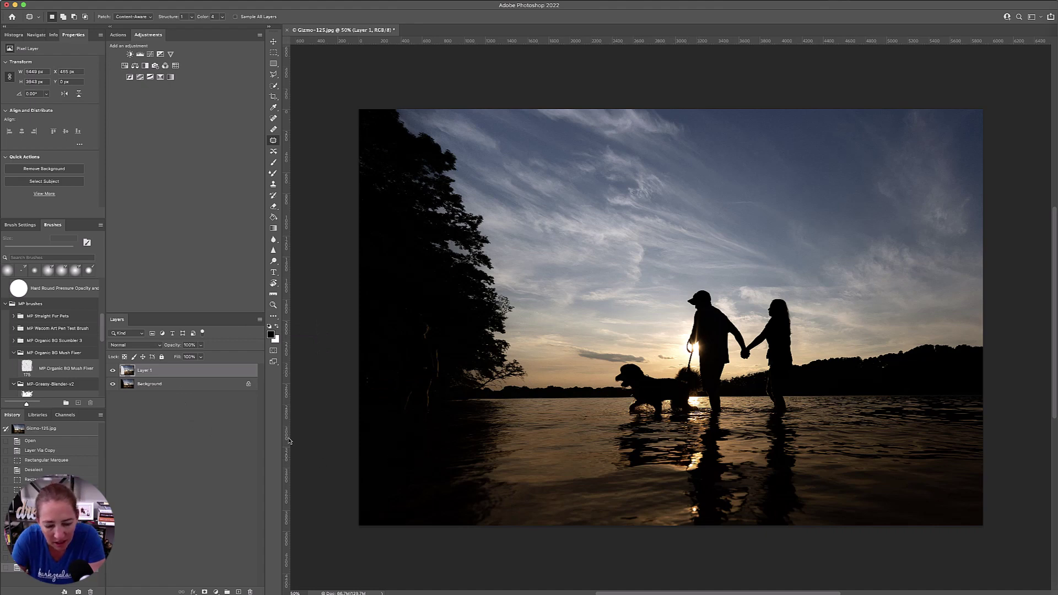
key("super+e")
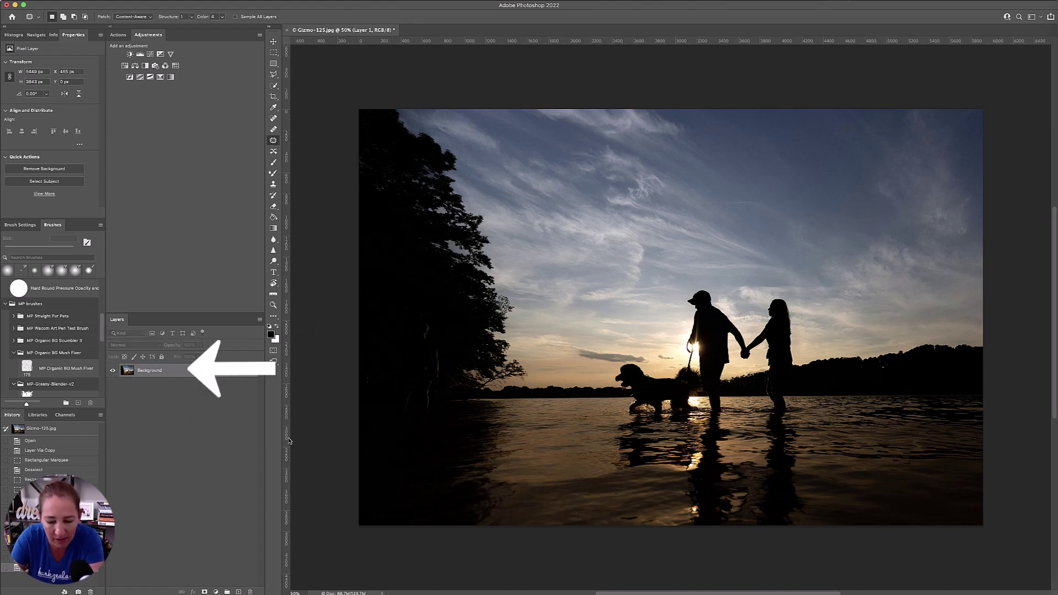
- Duplicate the background layer and marquee-select a full-height strip about 1400 px wide from inside the tree to just before the dog
key("super+j")
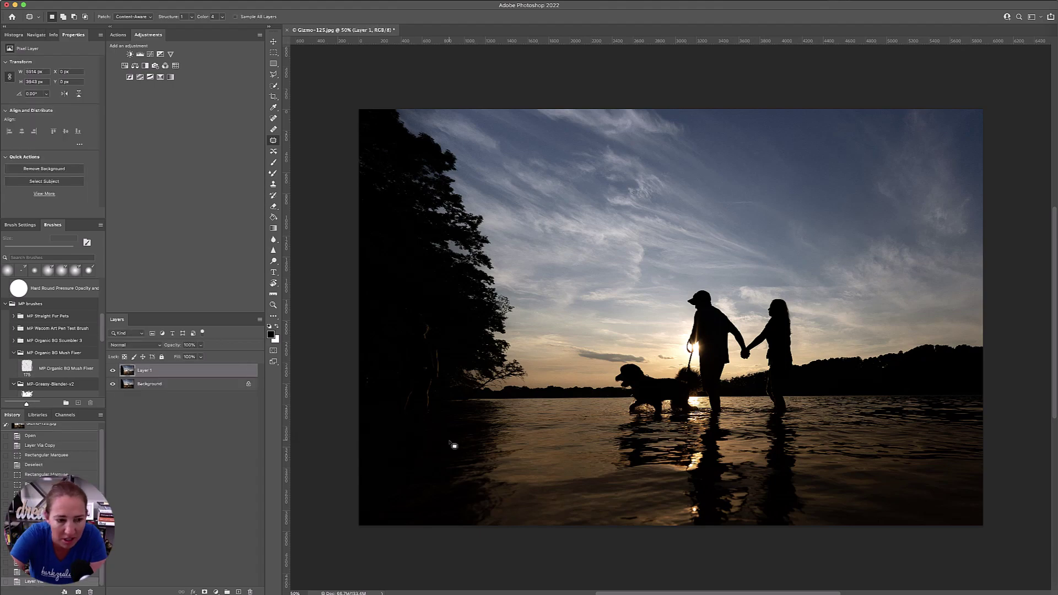
left_click(273, 54)
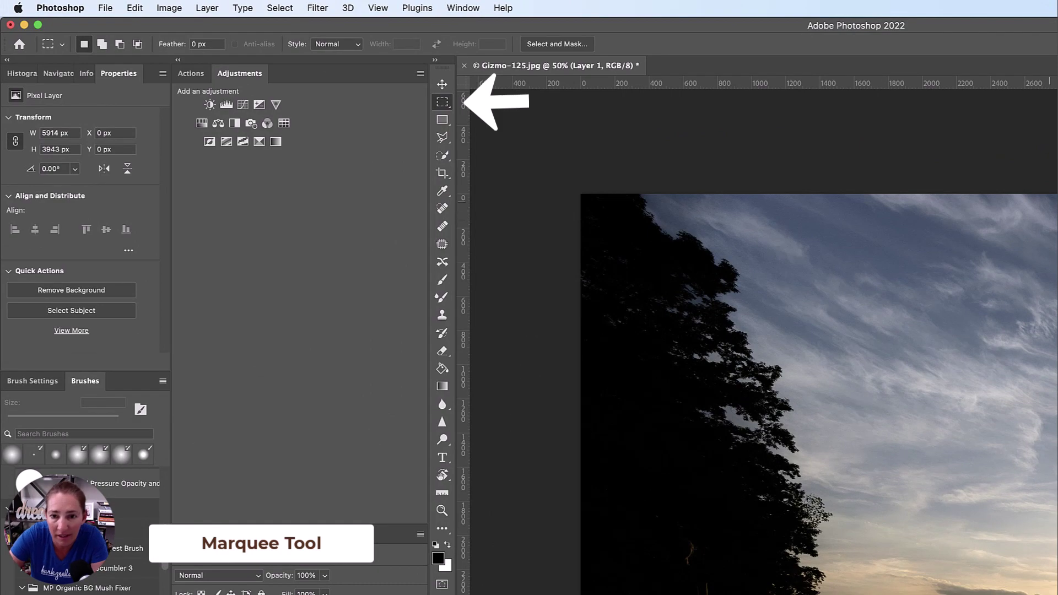
left_click_drag(968, 194, 968, 594)
left_click_drag(522, 505, 541, 530)
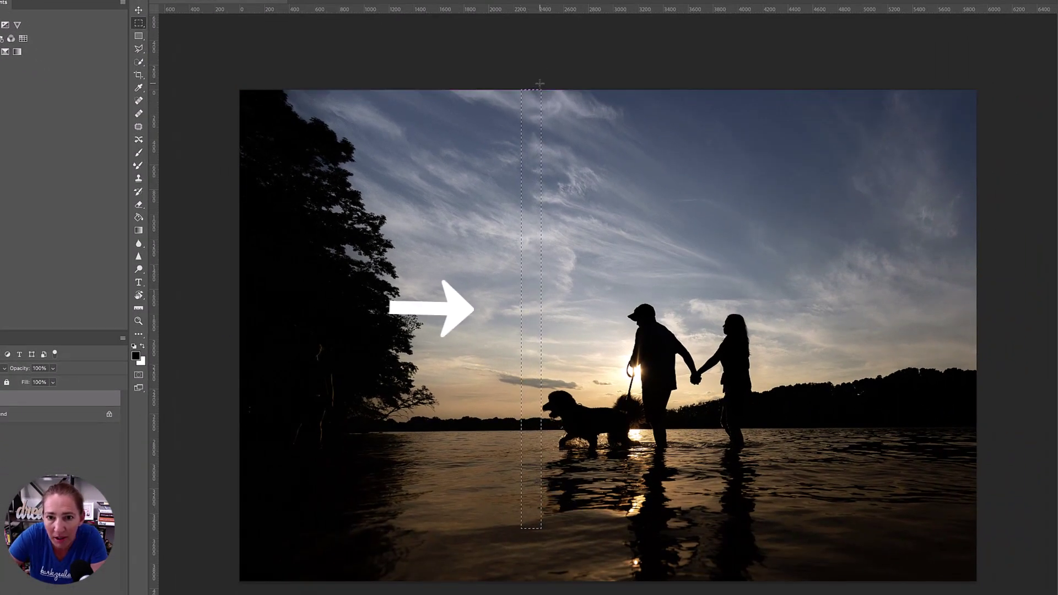
left_click_drag(525, 90, 364, 587)
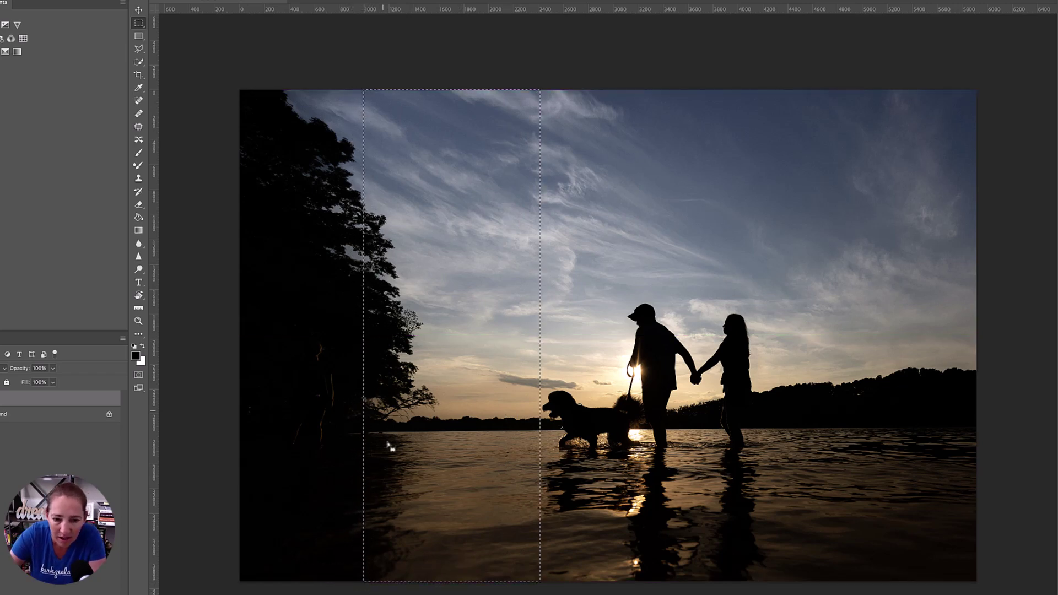
- Stretch the selected strip horizontally over part of the tree with Free Transform, keeping its height, and clear the selection
key("ctrl+t")
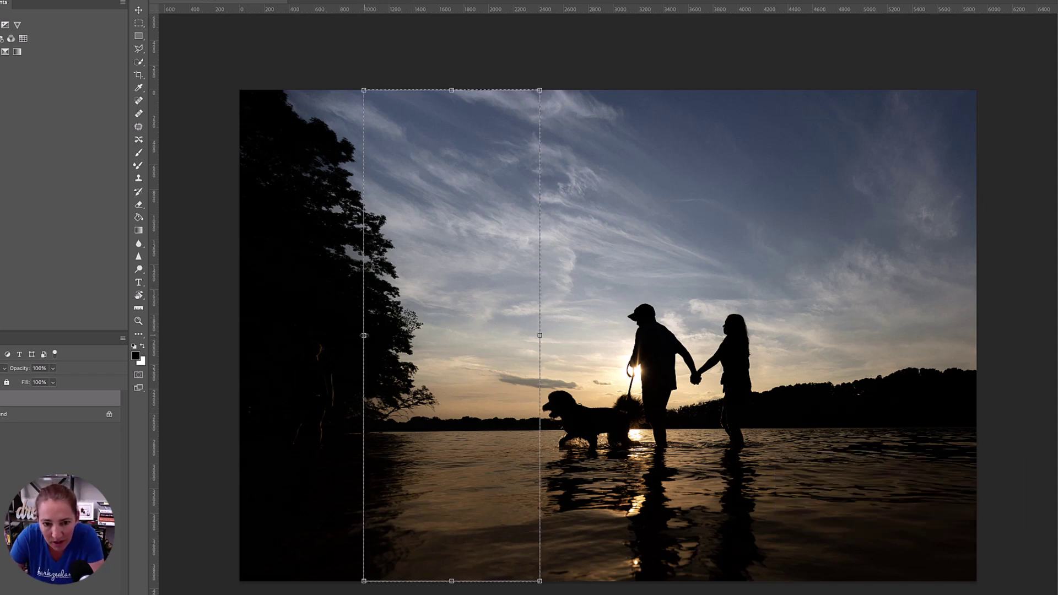
left_click_drag(361, 335, 351, 335)
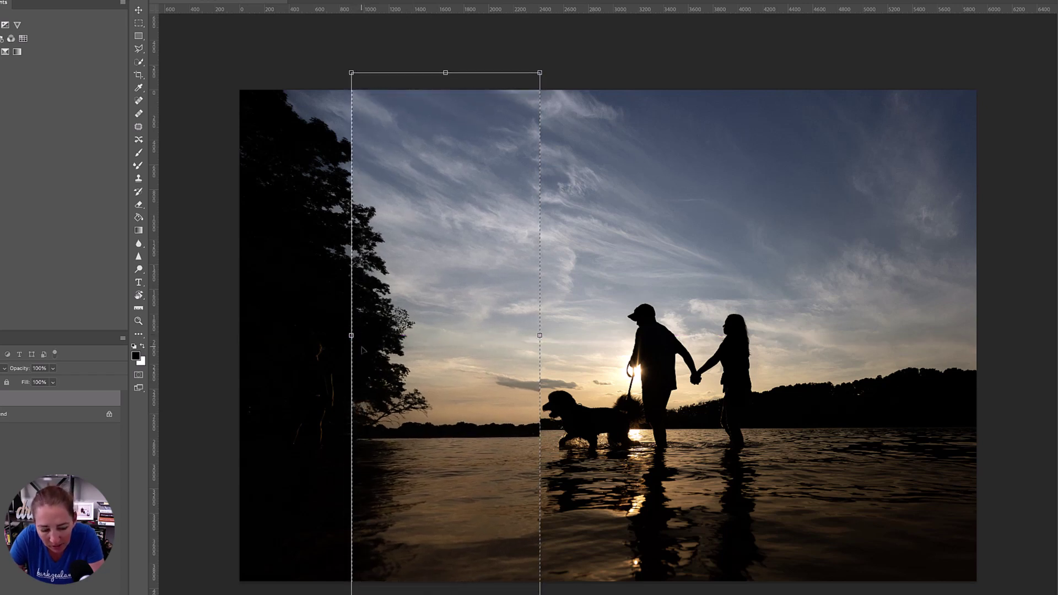
key("super+z")
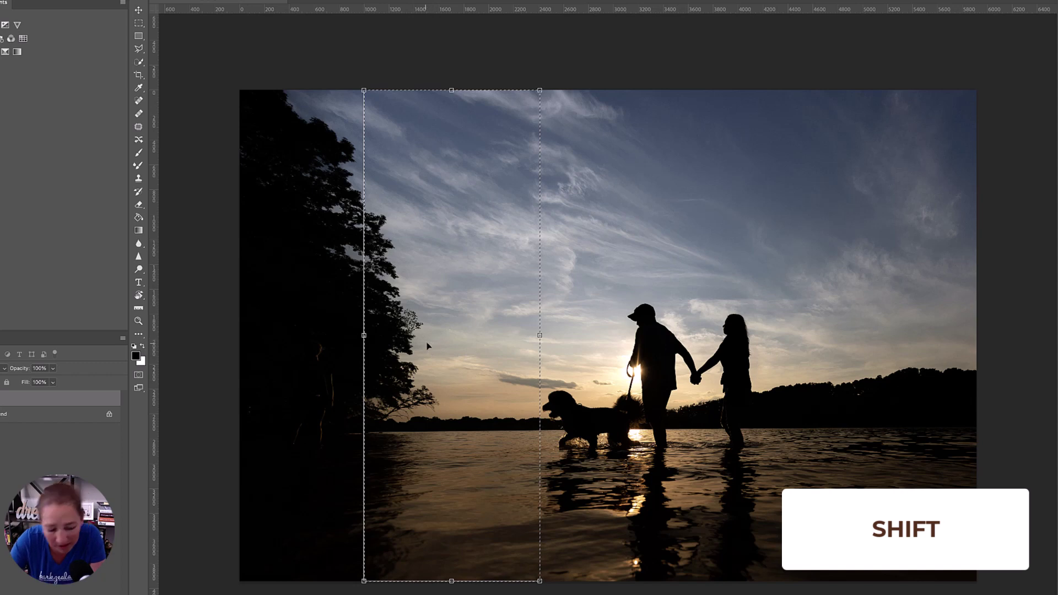
left_click_drag(364, 335, 237, 330)
left_click_drag(238, 329, 302, 334)
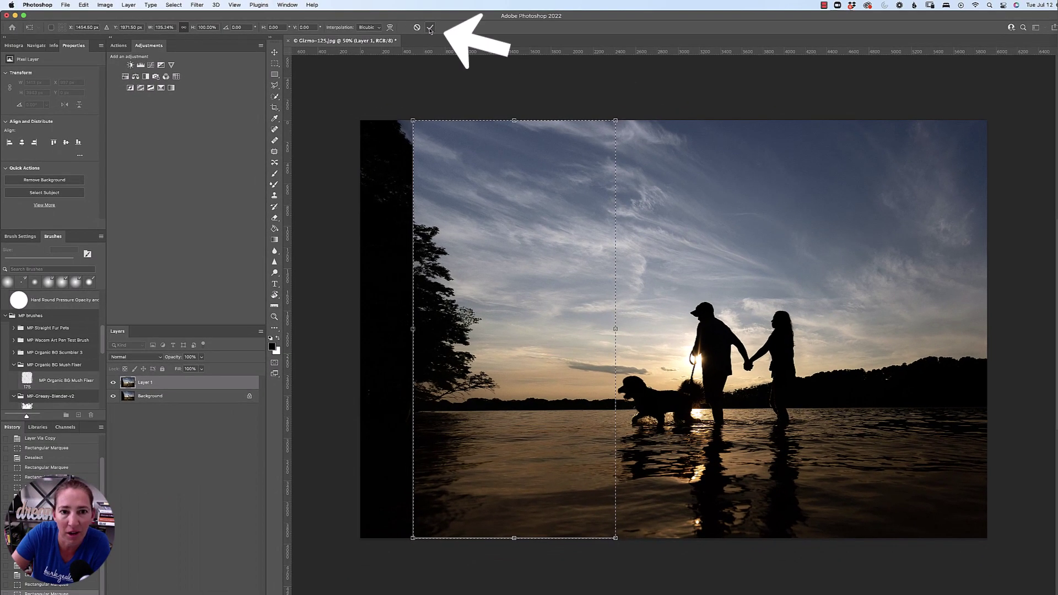
key("m")
key("super+d")
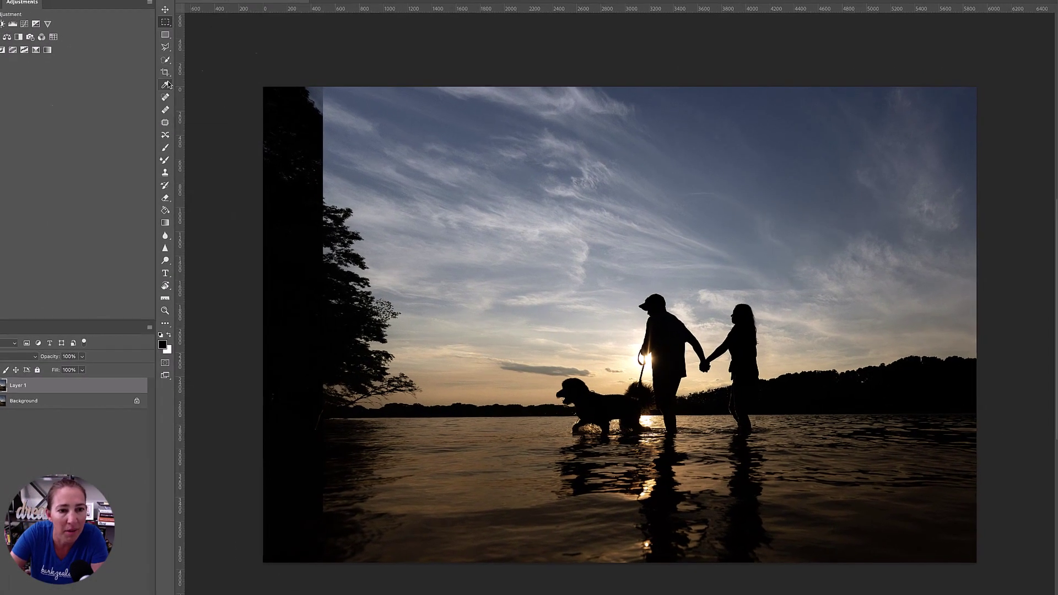
- Crop the photo at the 2:3 ratio to about 5269 x 3513 px, cutting off the dark tree strip, and merge the layers
left_click(275, 108)
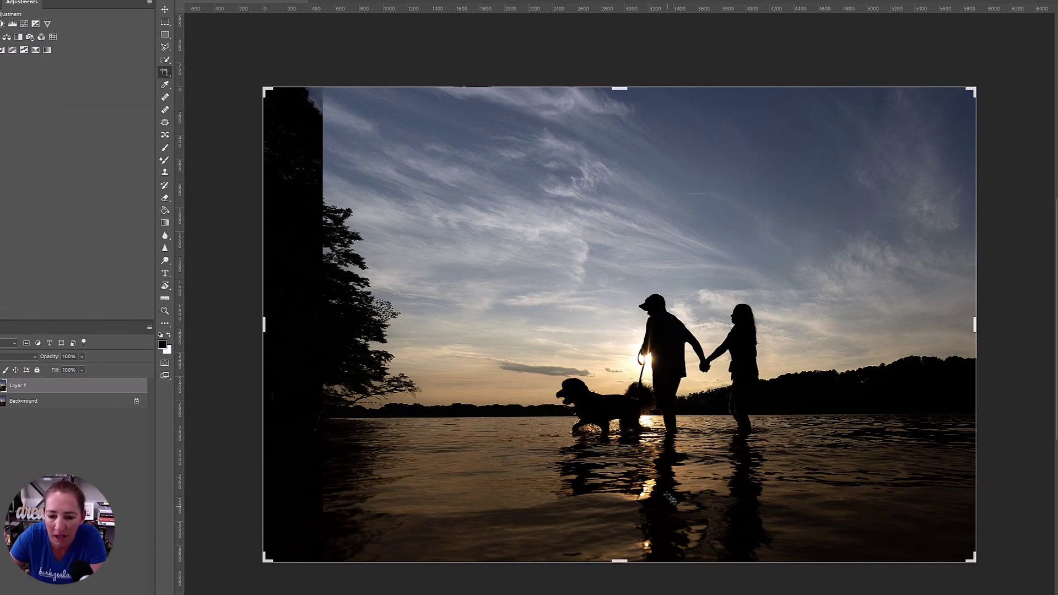
left_click_drag(620, 559, 637, 531)
left_click_drag(280, 553, 317, 538)
left_click_drag(743, 476, 720, 467)
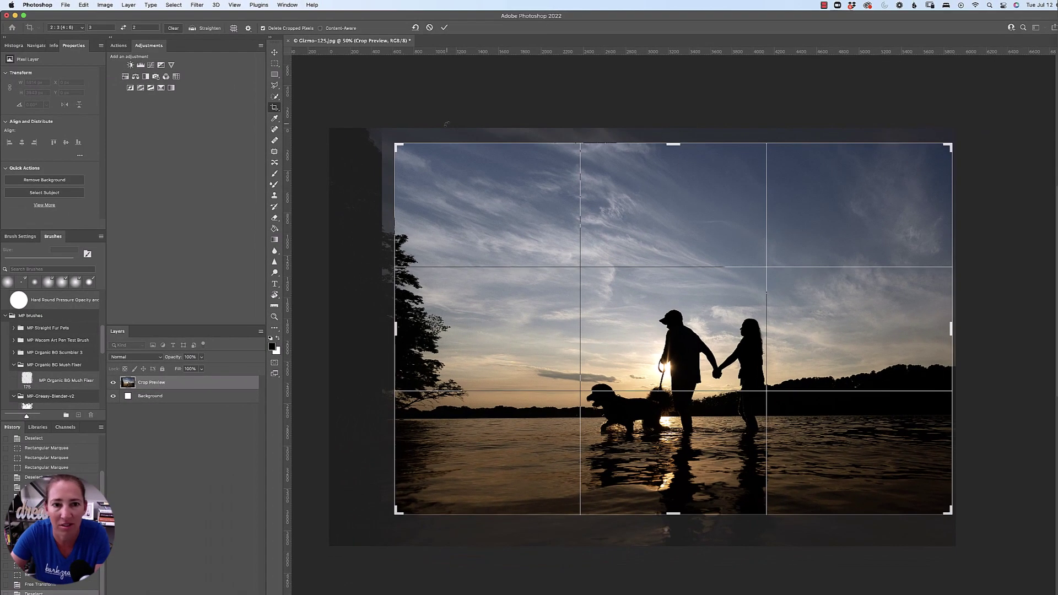
left_click(445, 27)
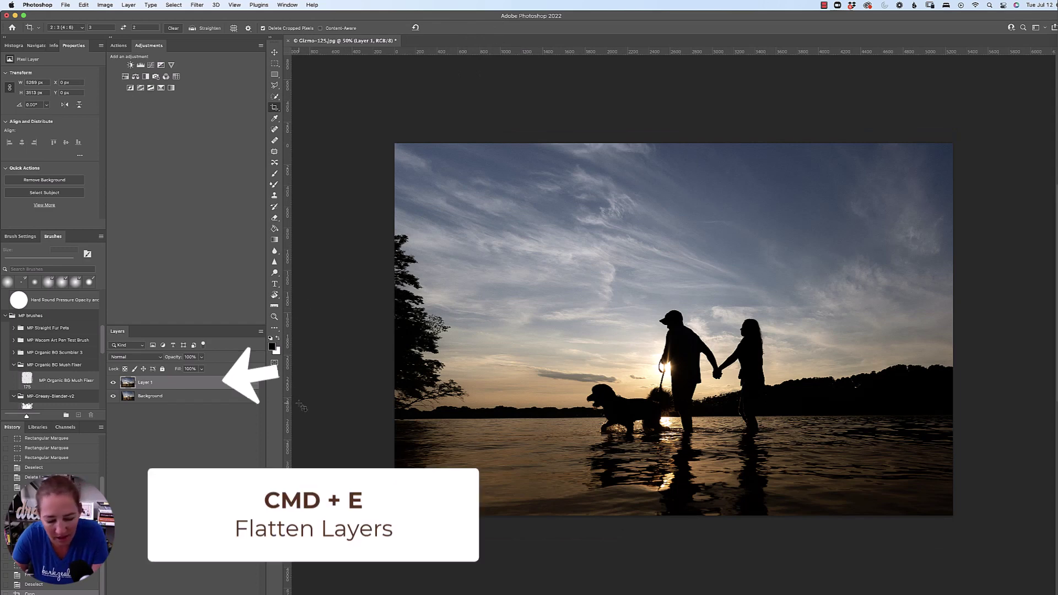
key("super+e")
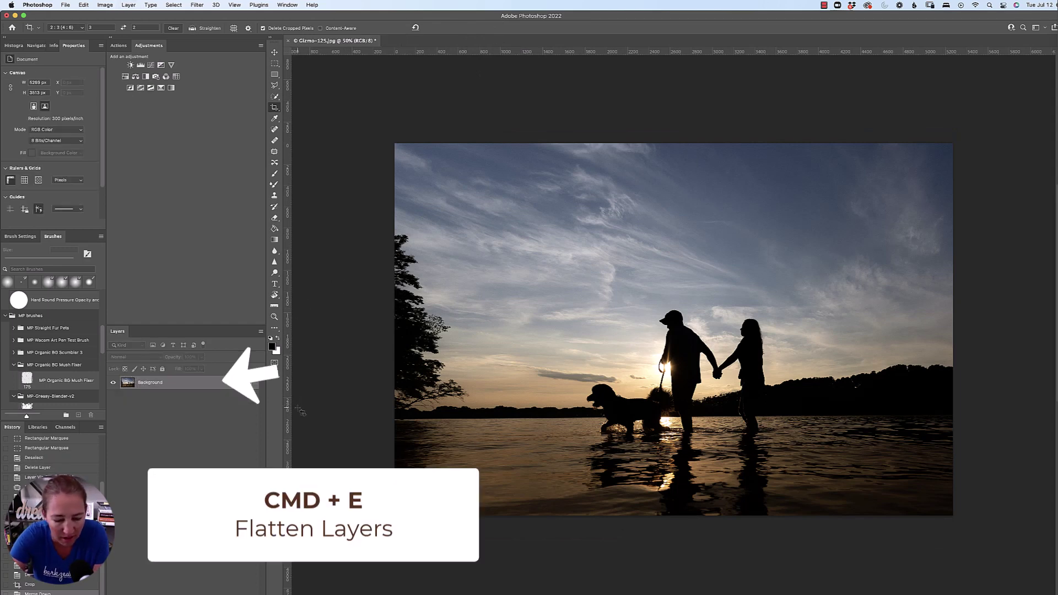
- Duplicate the background layer and outline the remaining tree above the waterline with the Patch tool
key("super+j")
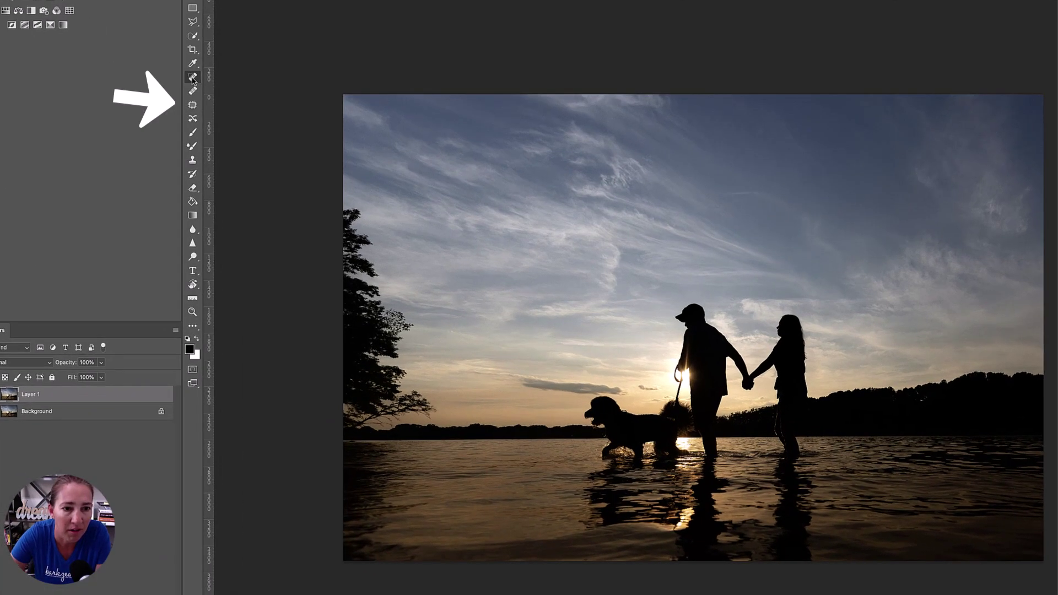
left_click(274, 129)
left_click(196, 104)
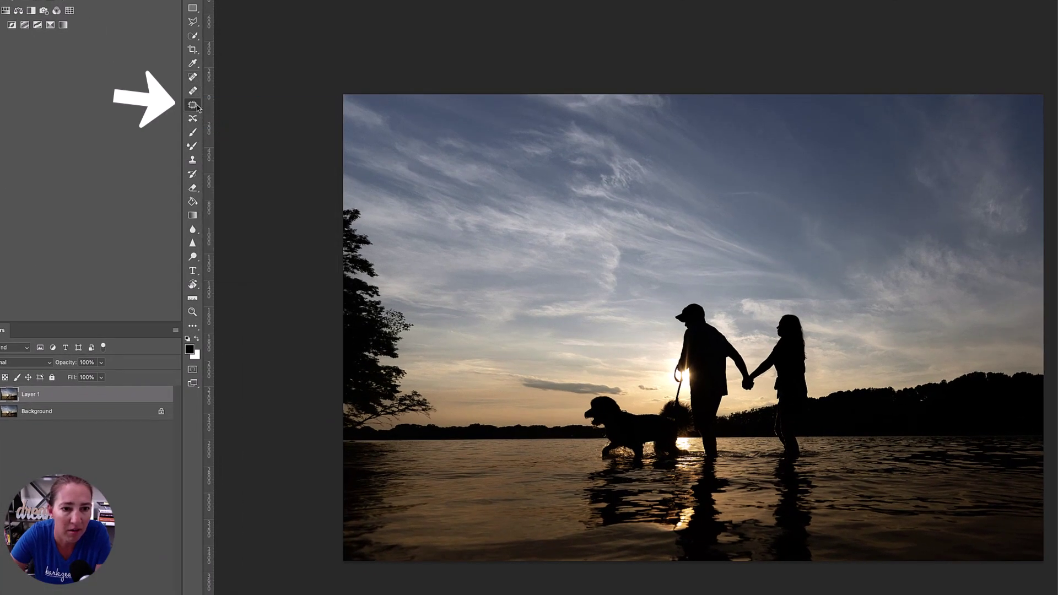
mouse_move(354, 213)
left_mouse_down()
mouse_move(344, 218)
mouse_move(373, 241)
left_mouse_up()
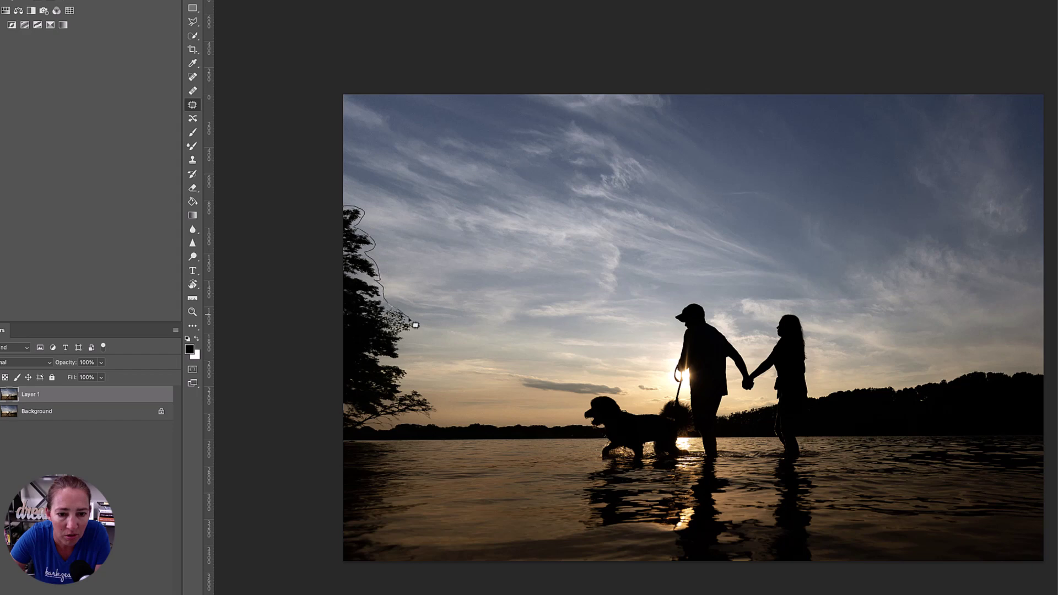
mouse_move(423, 337)
left_mouse_down()
mouse_move(403, 368)
mouse_move(439, 425)
mouse_move(346, 435)
mouse_move(285, 219)
mouse_move(276, 221)
left_mouse_up()
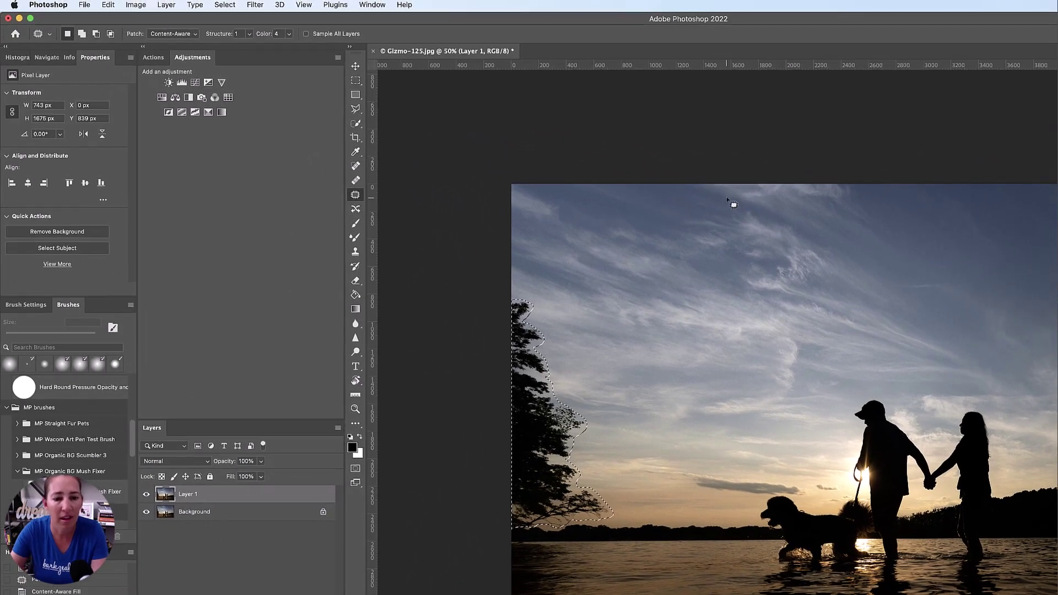
- Remove the outlined tree with Content-Aware Fill, excluding the dog, the couple, their nearby reflections and the far hills from sampling
left_click(108, 4)
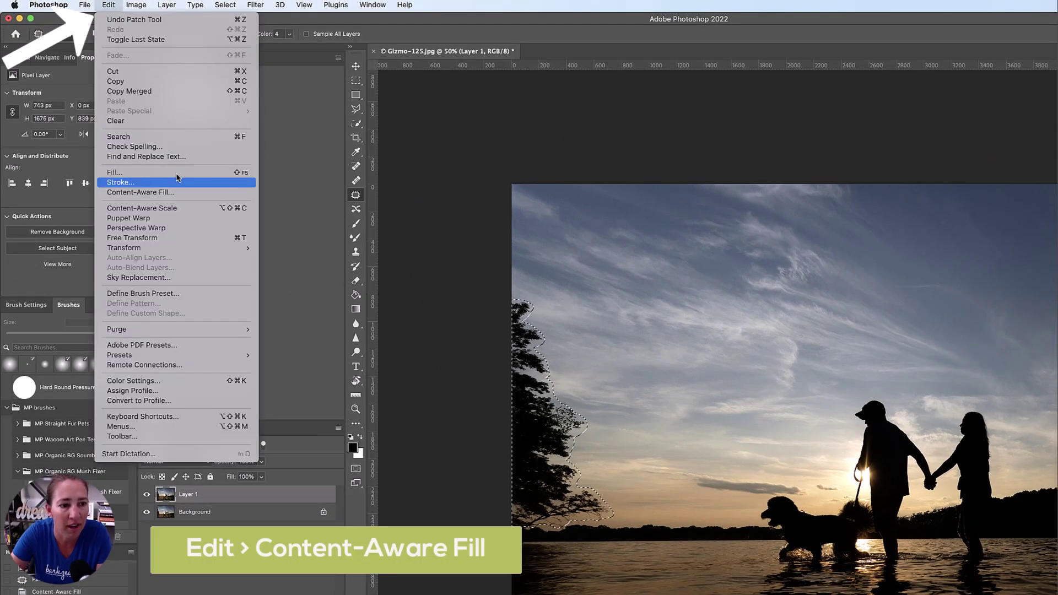
left_click(166, 192)
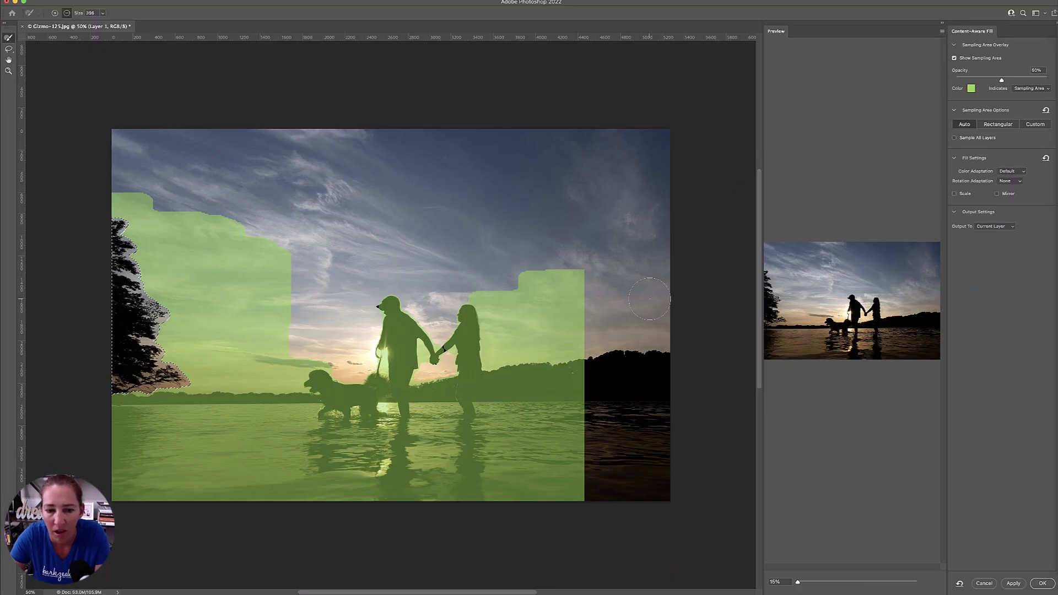
mouse_move(315, 385)
left_mouse_down()
mouse_move(383, 411)
mouse_move(392, 303)
mouse_move(460, 353)
mouse_move(460, 328)
mouse_move(461, 422)
mouse_move(434, 404)
mouse_move(405, 417)
mouse_move(436, 455)
left_mouse_up()
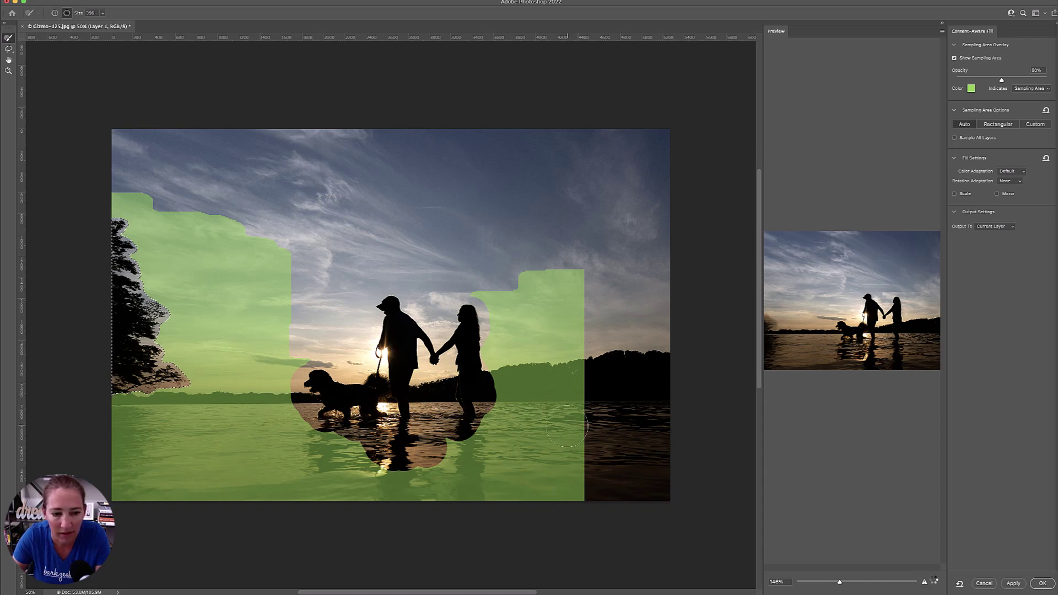
mouse_move(488, 400)
left_mouse_down()
mouse_move(500, 374)
mouse_move(523, 386)
mouse_move(564, 383)
mouse_move(577, 398)
mouse_move(589, 479)
left_mouse_up()
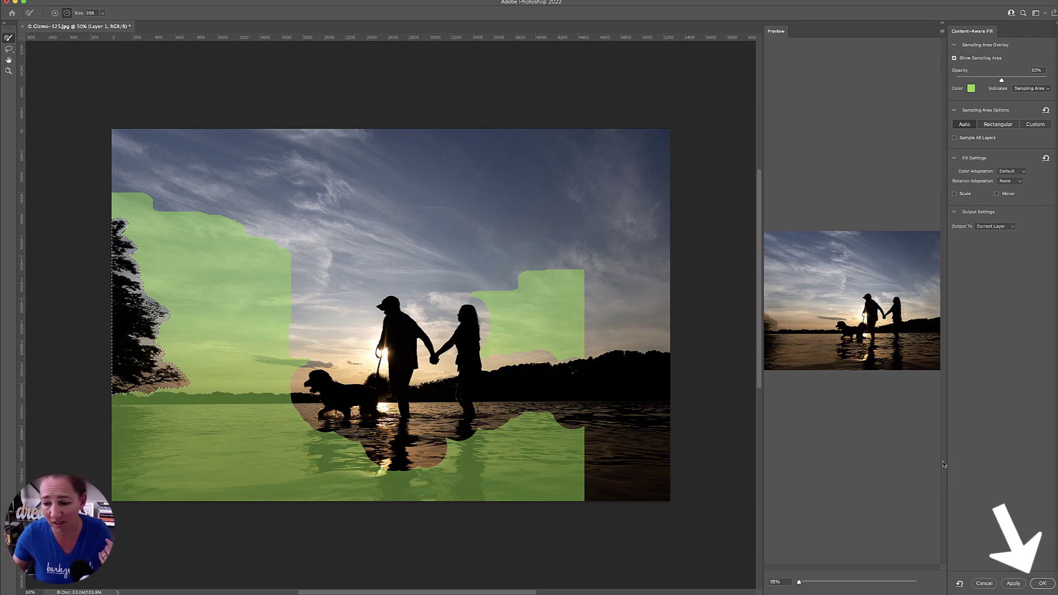
left_click(1042, 584)
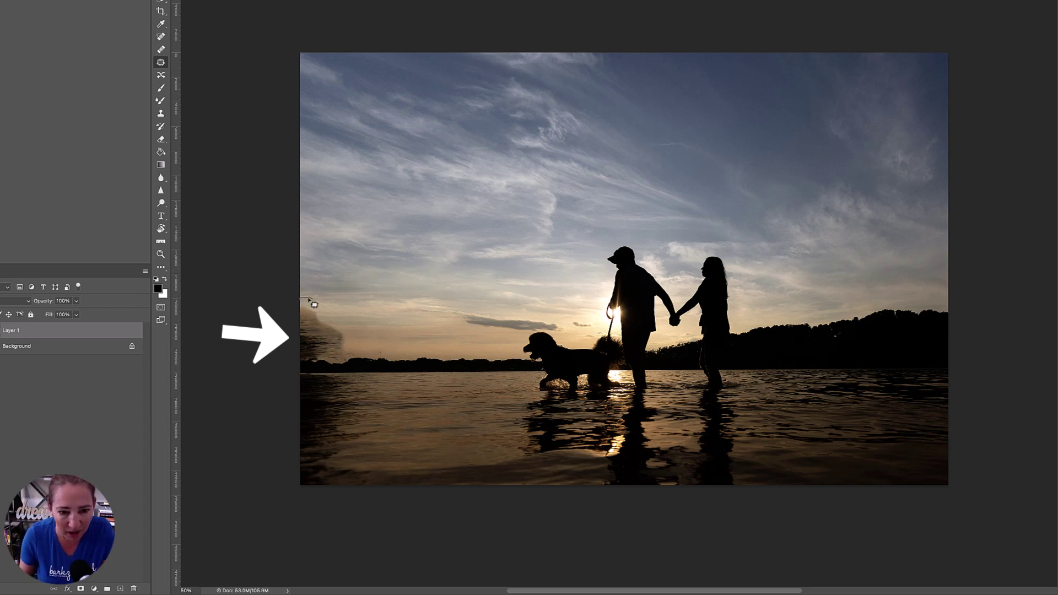
- Patch the leftover dark smudge above the horizon with clean sky and shoreline beside it, and clear the selection
left_click_drag(309, 300, 349, 329)
mouse_move(358, 369)
left_mouse_down()
mouse_move(295, 369)
mouse_move(273, 310)
mouse_move(354, 335)
mouse_move(408, 337)
left_mouse_up()
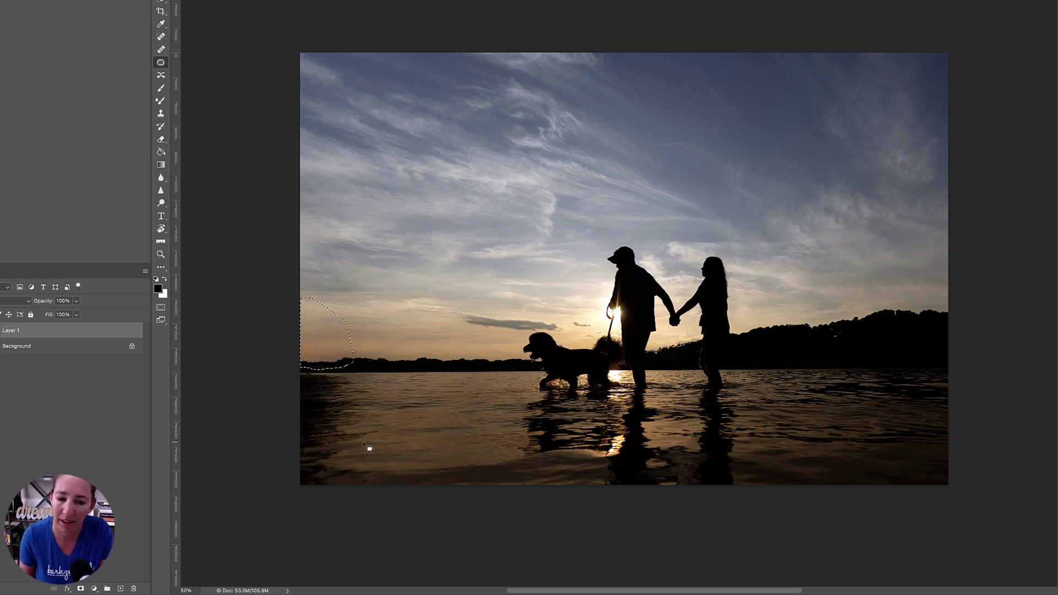
key("ctrl+d")
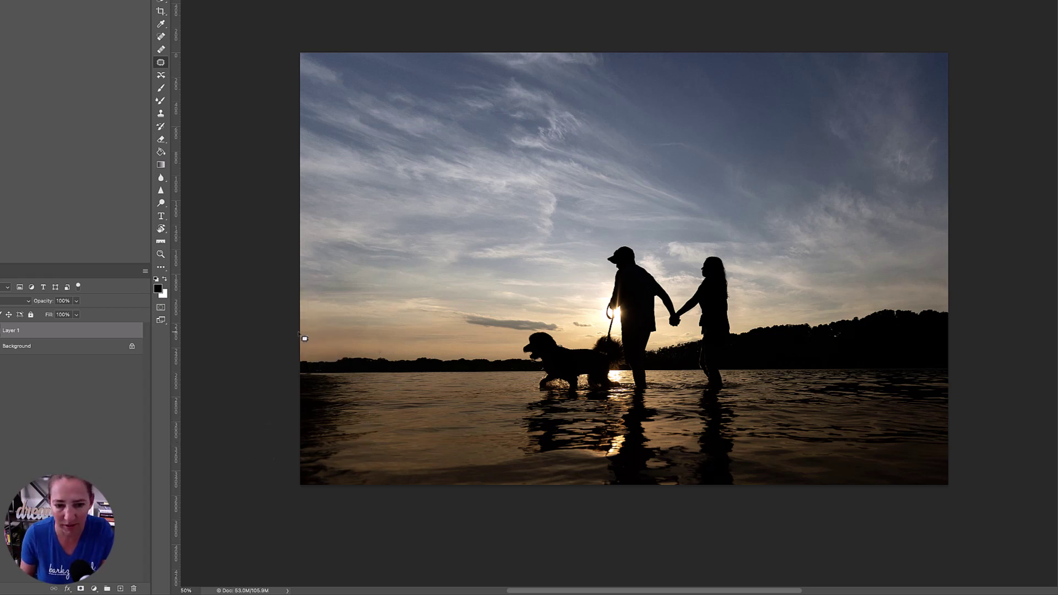
- Patch the sky and shoreline at the photo's left edge with the clean stretch beside it, and clear the selection
mouse_move(304, 338)
left_mouse_down()
mouse_move(340, 332)
mouse_move(281, 327)
mouse_move(304, 338)
left_mouse_up()
left_click_drag(312, 334, 381, 334)
key("ctrl+d")
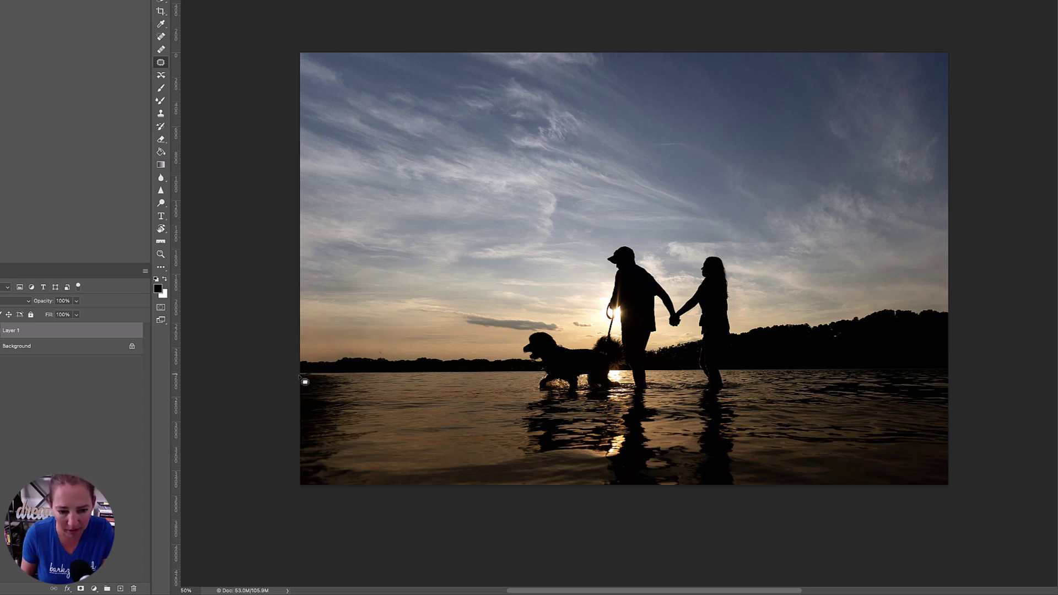
- Patch the dark tree reflection in the water at the photo's left edge with lighter water beside it, and clear the selection
mouse_move(303, 375)
left_mouse_down()
mouse_move(377, 394)
mouse_move(375, 455)
mouse_move(312, 506)
mouse_move(265, 395)
mouse_move(306, 377)
left_mouse_up()
left_click_drag(354, 427, 430, 426)
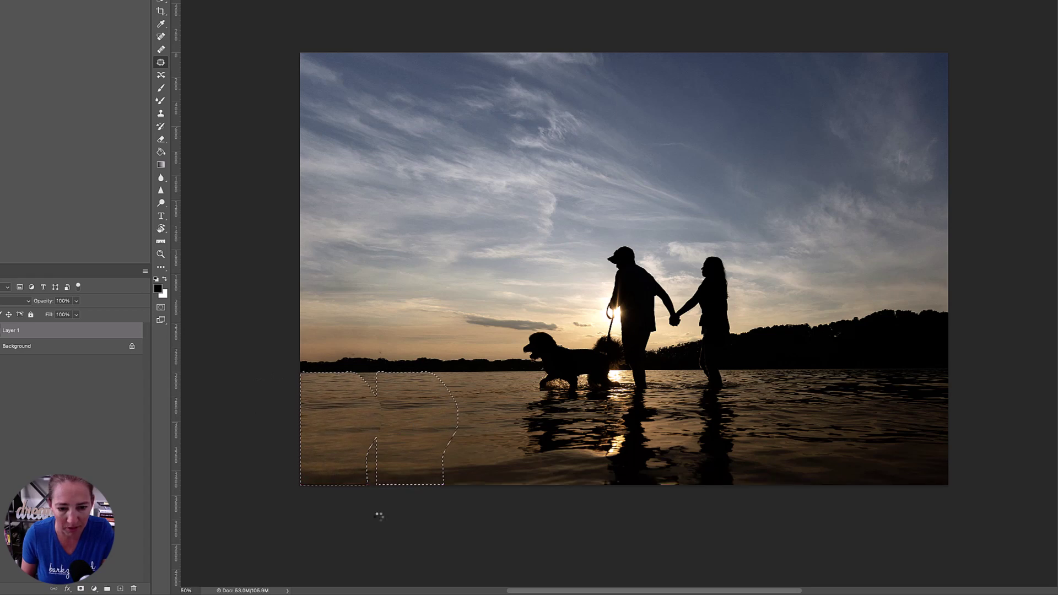
key("ctrl+d")
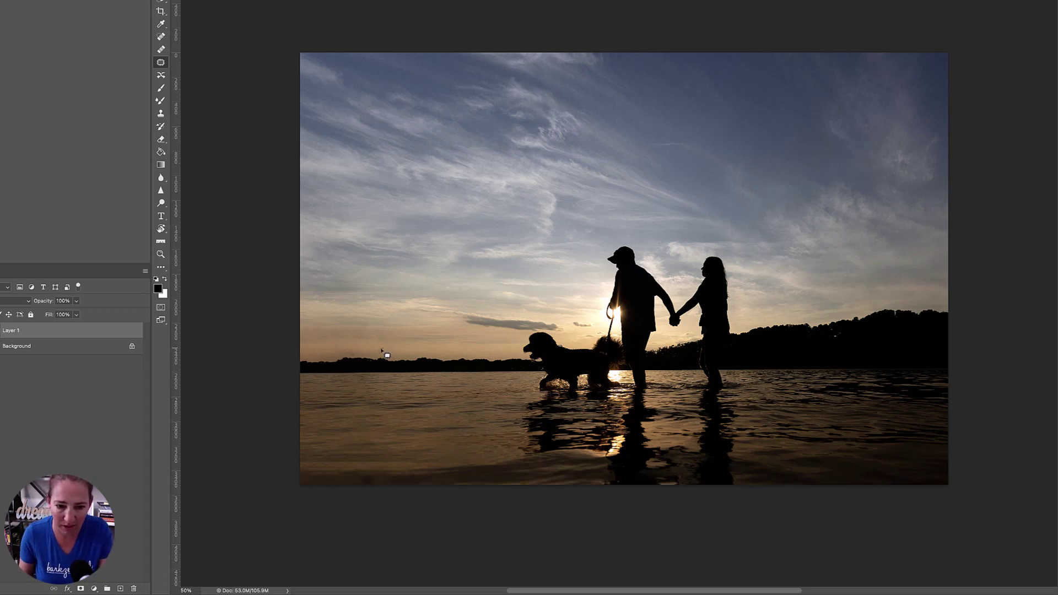
left_click_drag(380, 354, 393, 358)
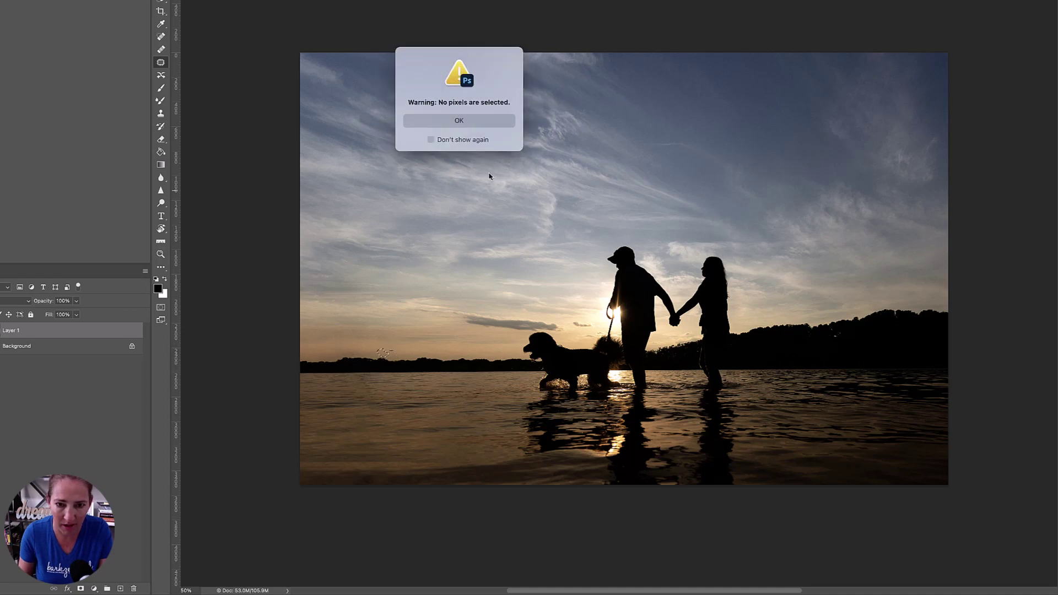
left_click(469, 119)
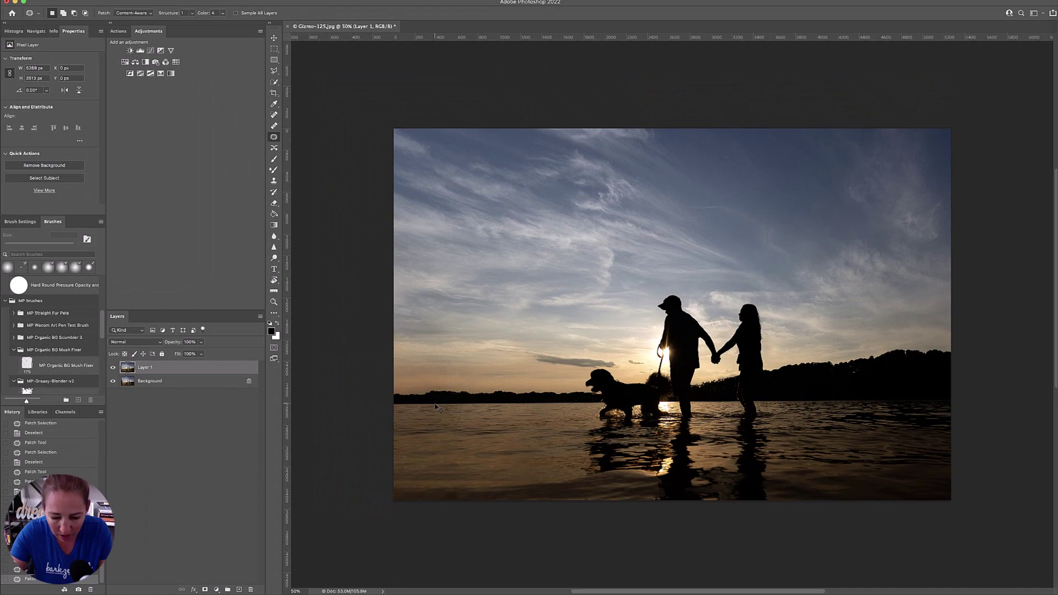
- Patch the smeared spots in the water below the left shoreline with rippled water beside them, clearing the selection after each patch
key("super+1")
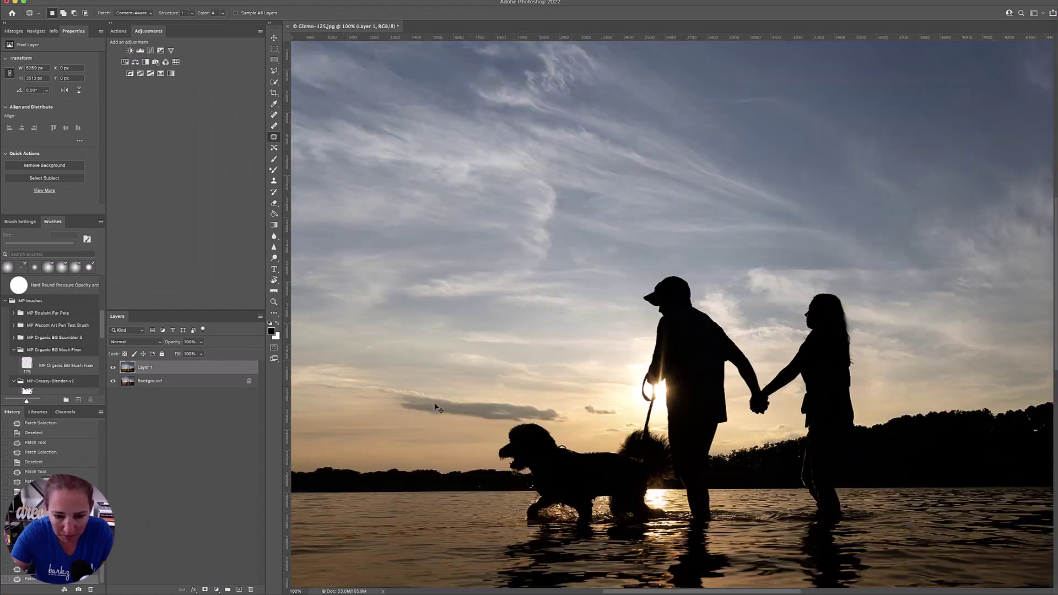
key("super+equal")
key("super+equal")
left_click_drag(546, 375, 877, 238)
left_click_drag(496, 329, 793, 292)
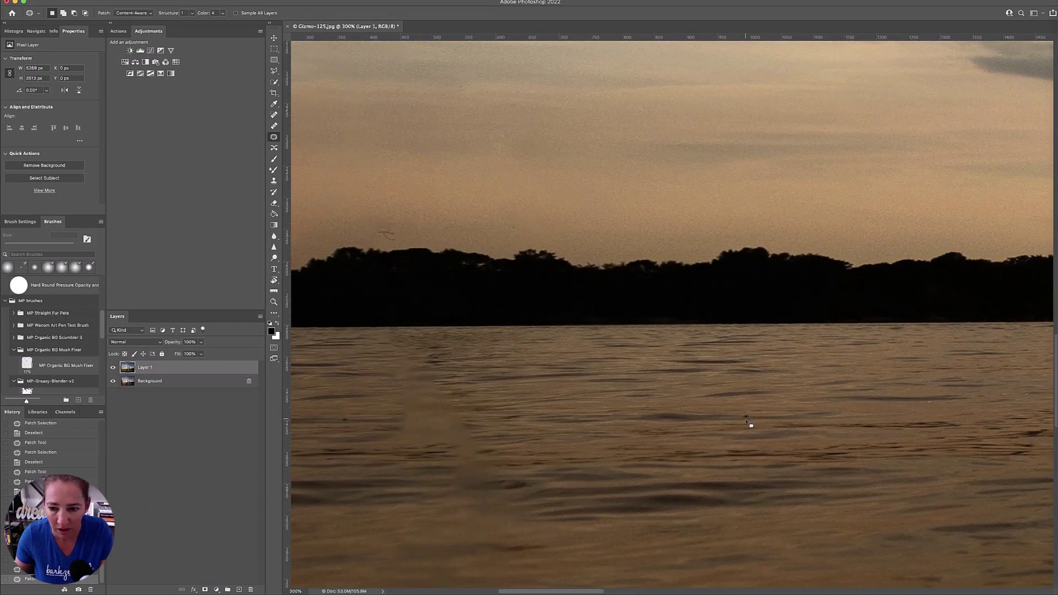
left_click_drag(666, 424, 720, 342)
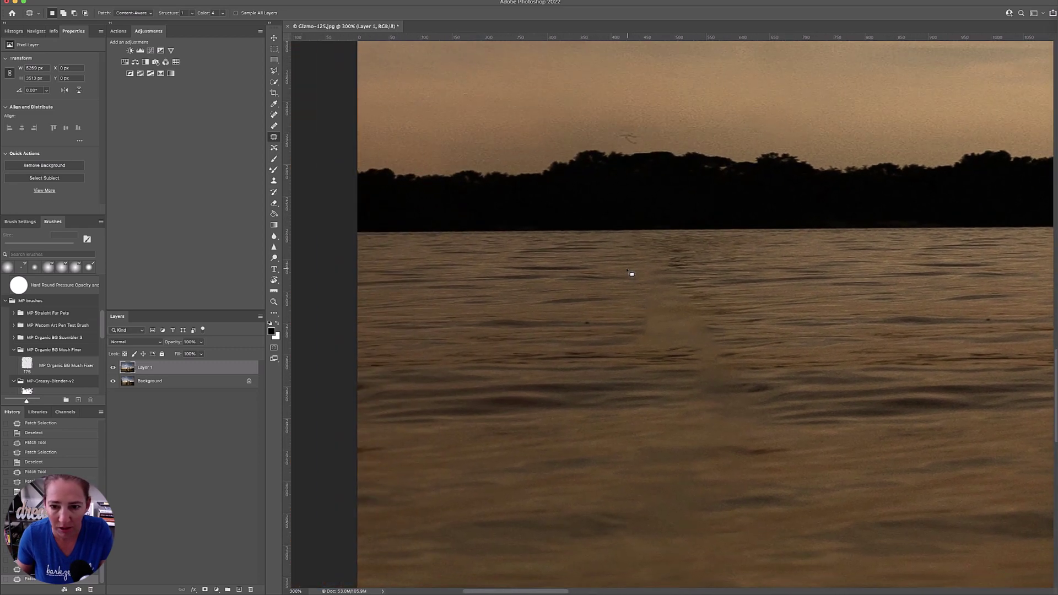
mouse_move(646, 288)
left_mouse_down()
mouse_move(632, 334)
mouse_move(665, 358)
mouse_move(720, 355)
mouse_move(689, 276)
mouse_move(643, 289)
left_mouse_up()
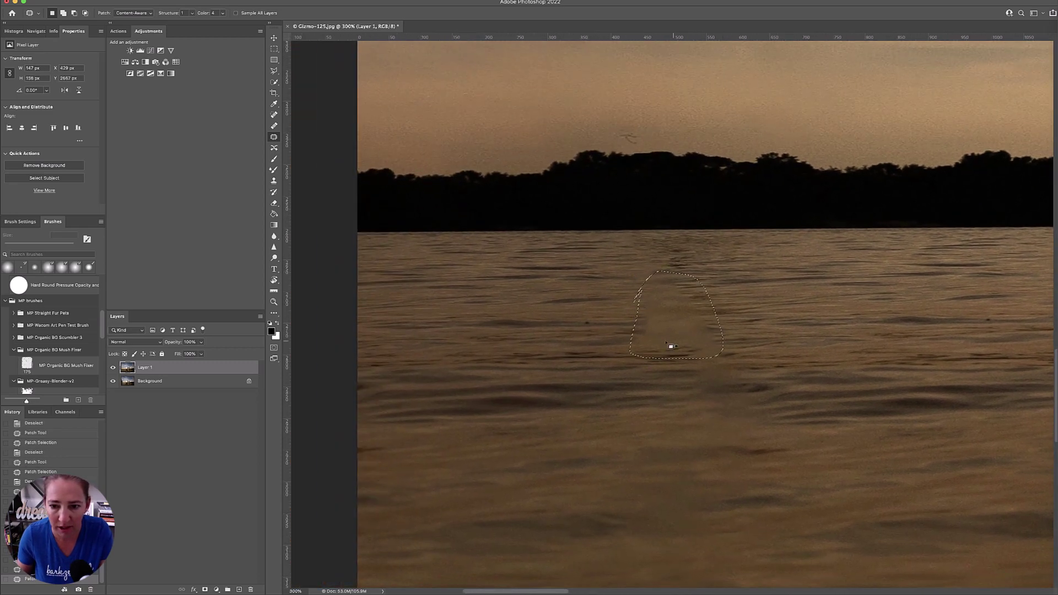
left_click_drag(700, 339, 777, 343)
key("super+d")
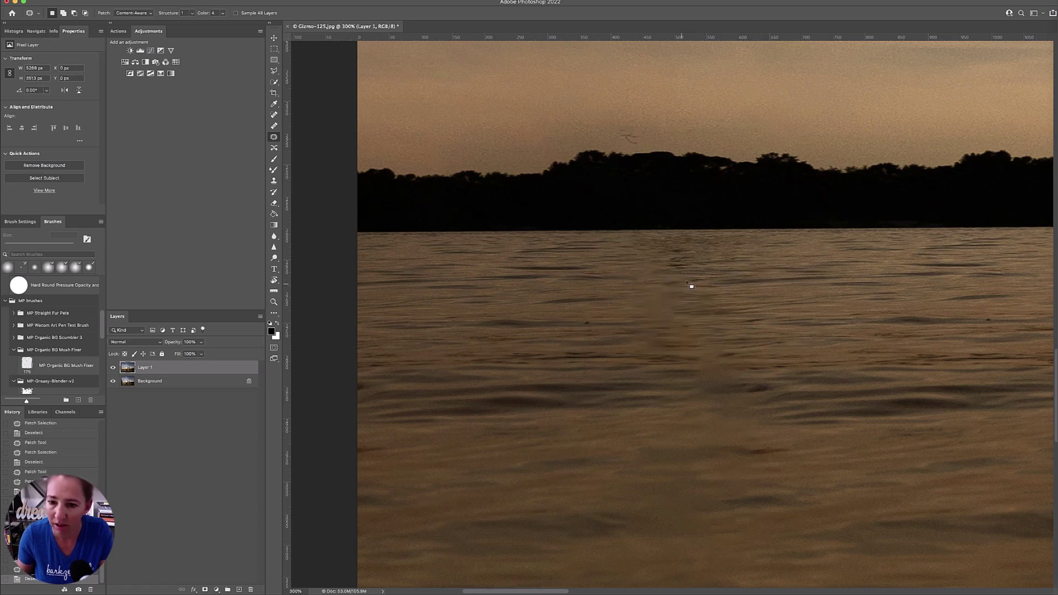
mouse_move(700, 349)
left_mouse_down()
mouse_move(733, 400)
mouse_move(727, 361)
mouse_move(783, 401)
mouse_move(813, 405)
left_mouse_up()
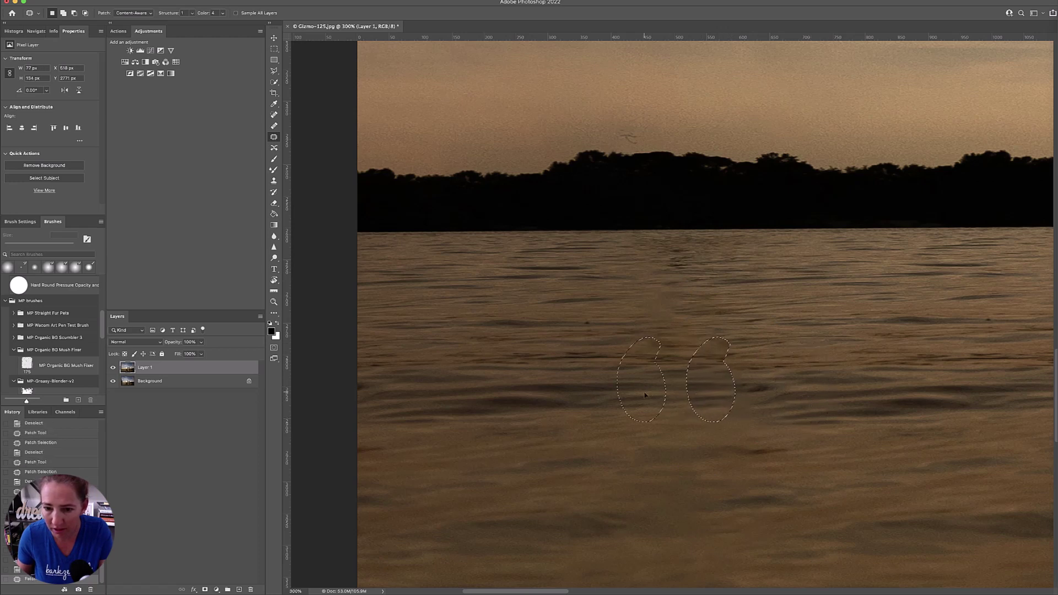
key("super+d")
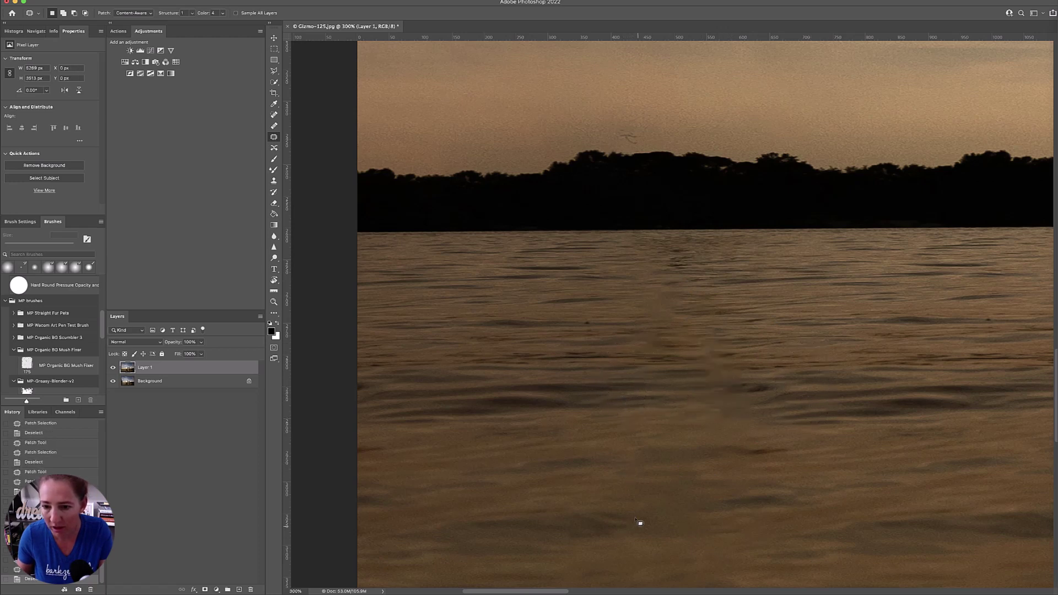
- Patch away the small dark specks in the sky just above the left treeline and clear the selection
left_click_drag(801, 529, 732, 452)
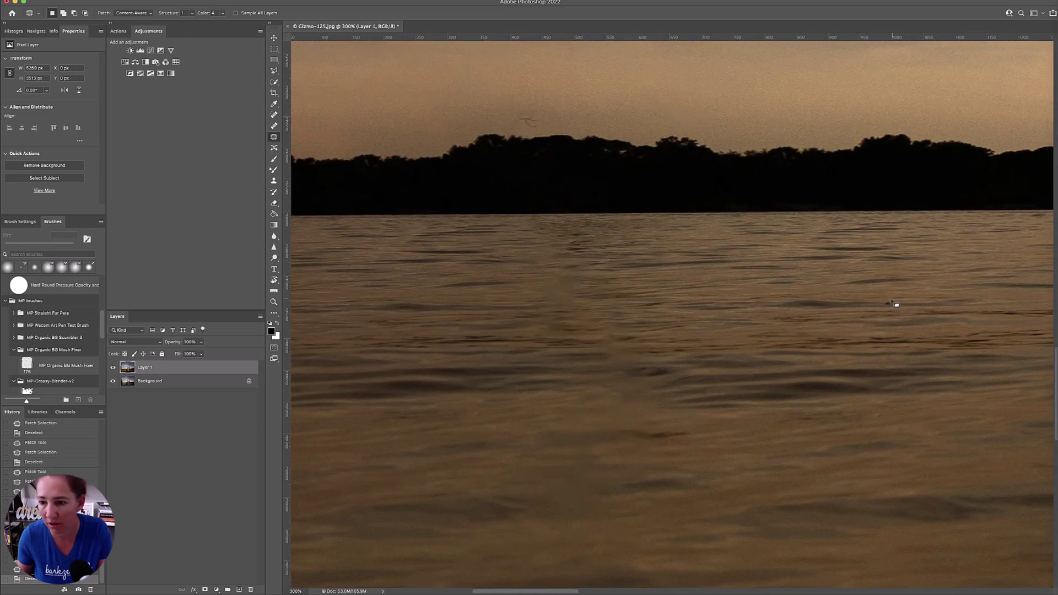
scroll(756, 381, "up", 5)
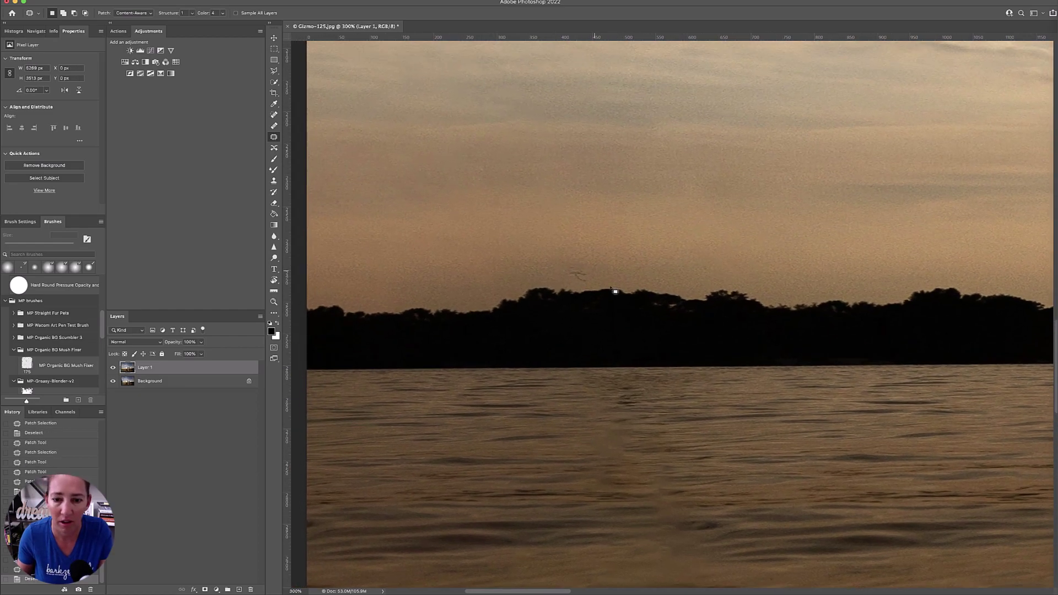
left_click_drag(587, 270, 593, 354)
key("super+d")
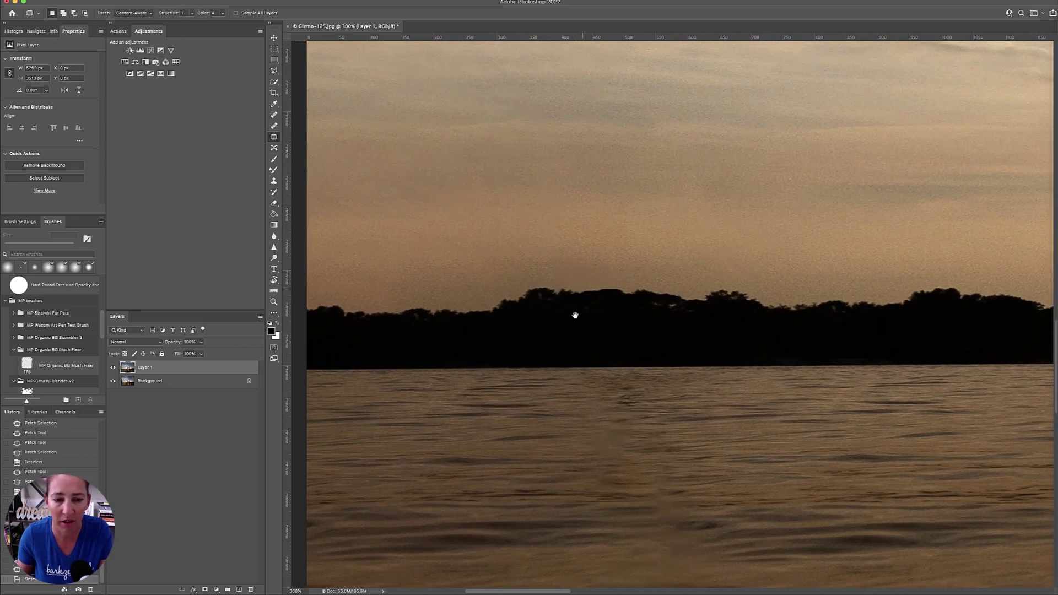
- Heal a small spot in the water below the dark hills, right of the woman, with the Spot Healing Brush
left_click_drag(575, 316, 561, 496)
left_click_drag(602, 422, 572, 567)
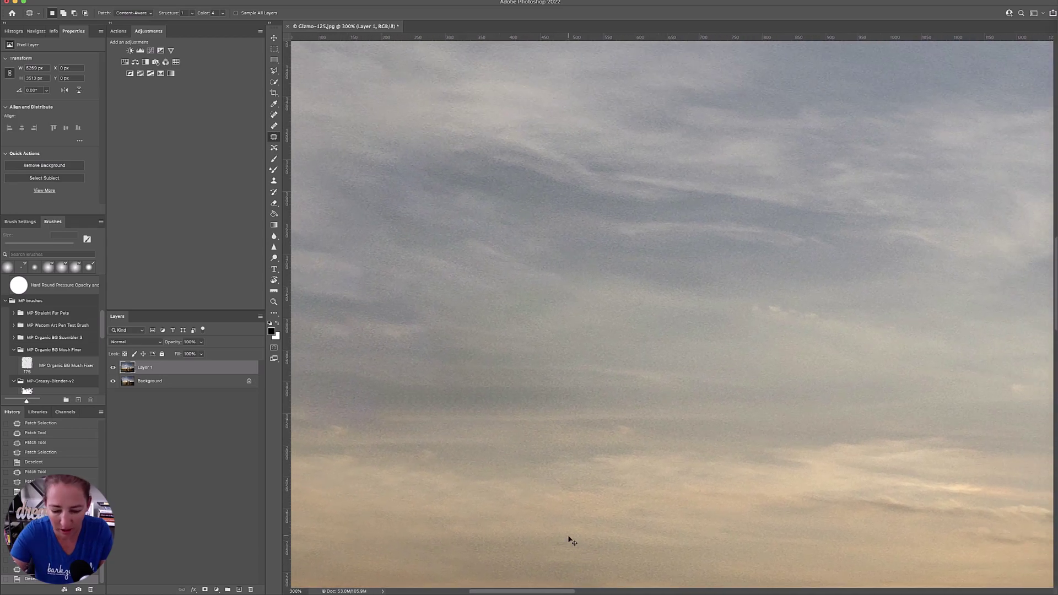
key("super+minus")
key("super+minus")
key("super+minus")
key("super+minus")
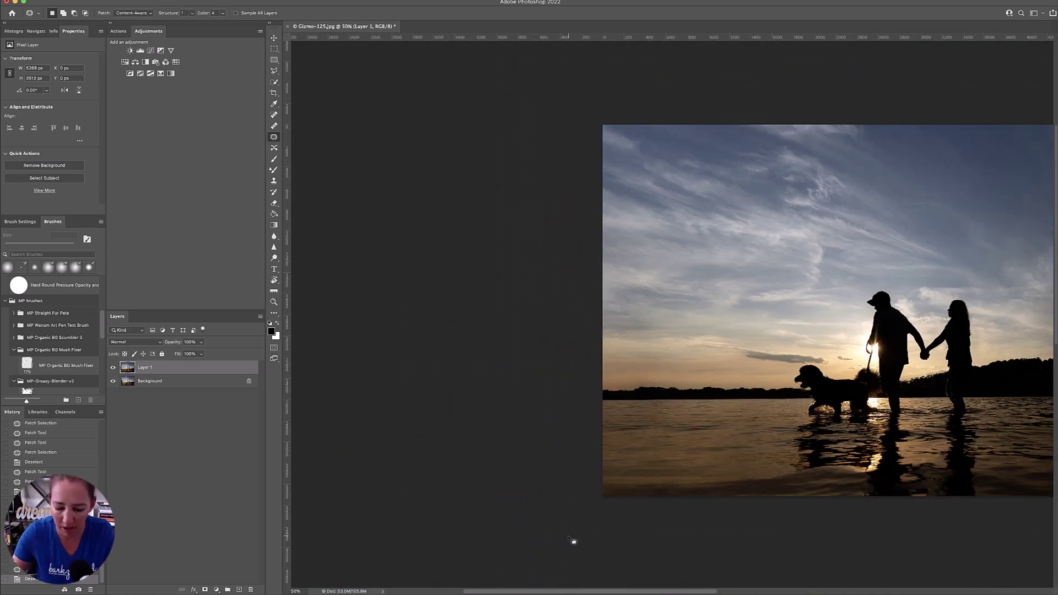
left_click_drag(783, 345, 594, 341)
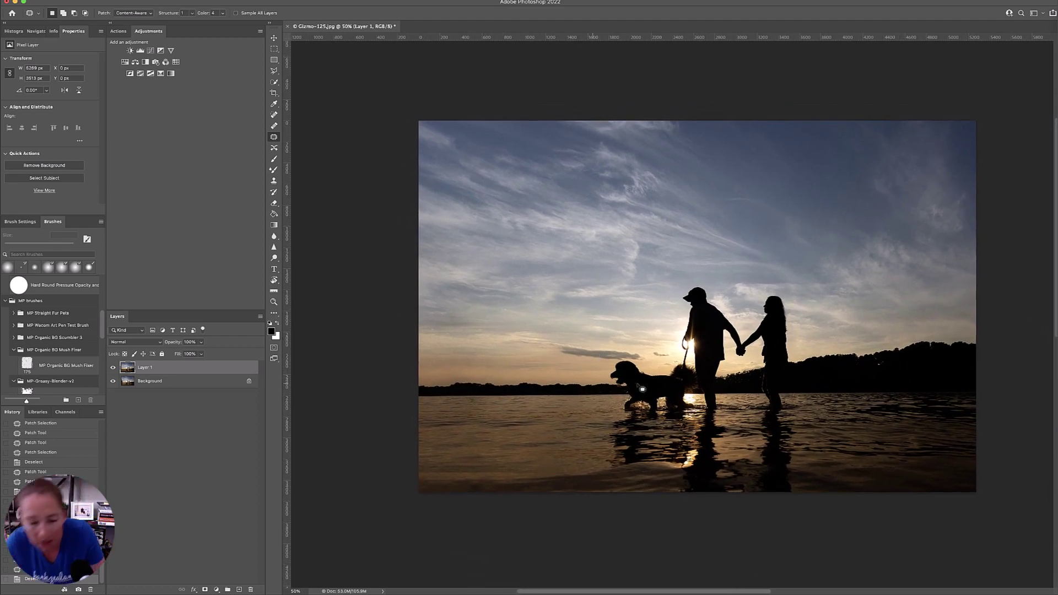
left_click(274, 114)
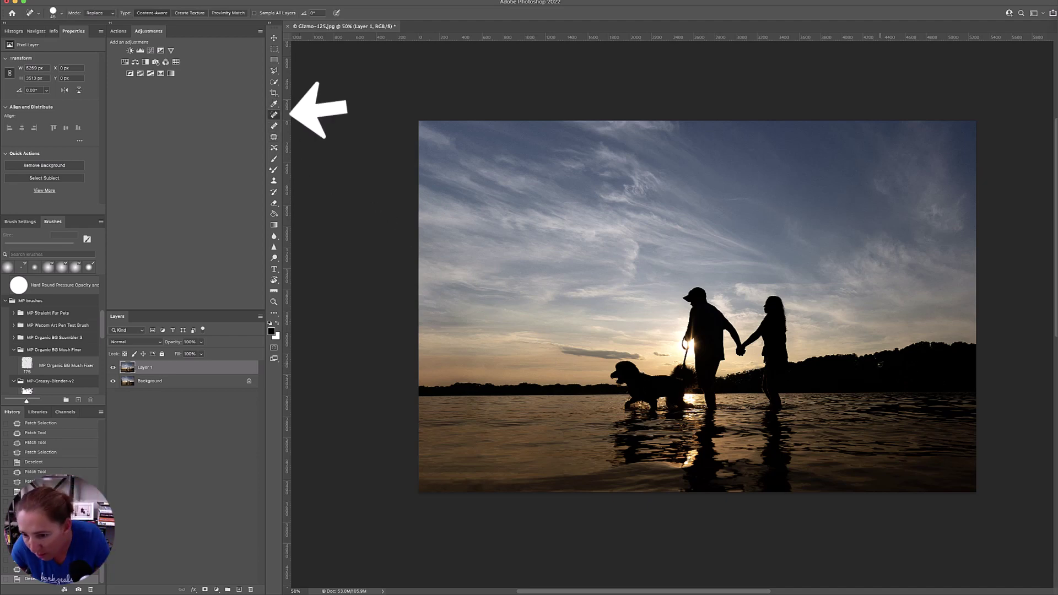
left_click(875, 424)
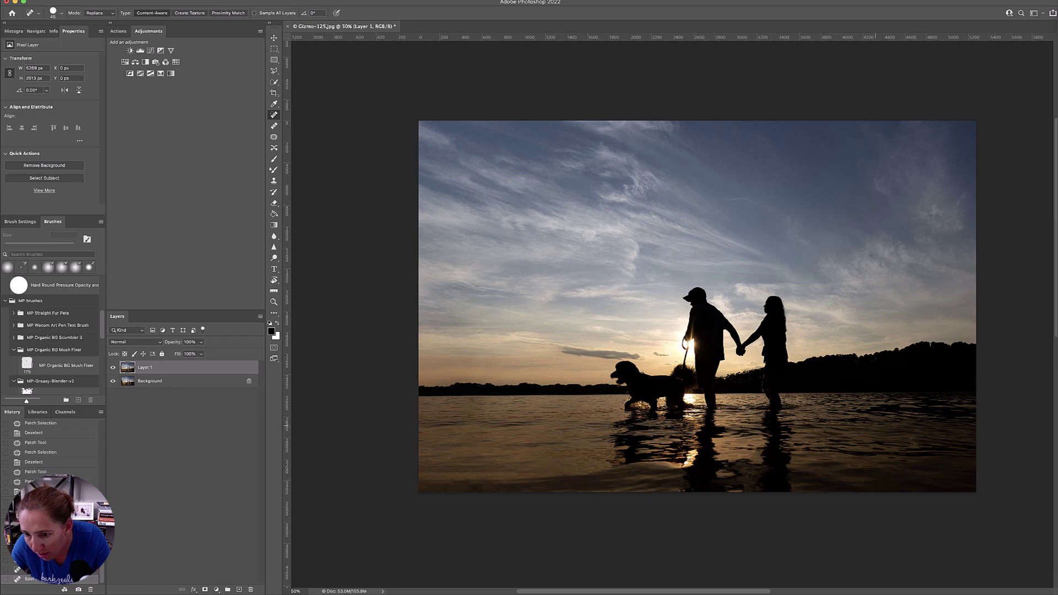